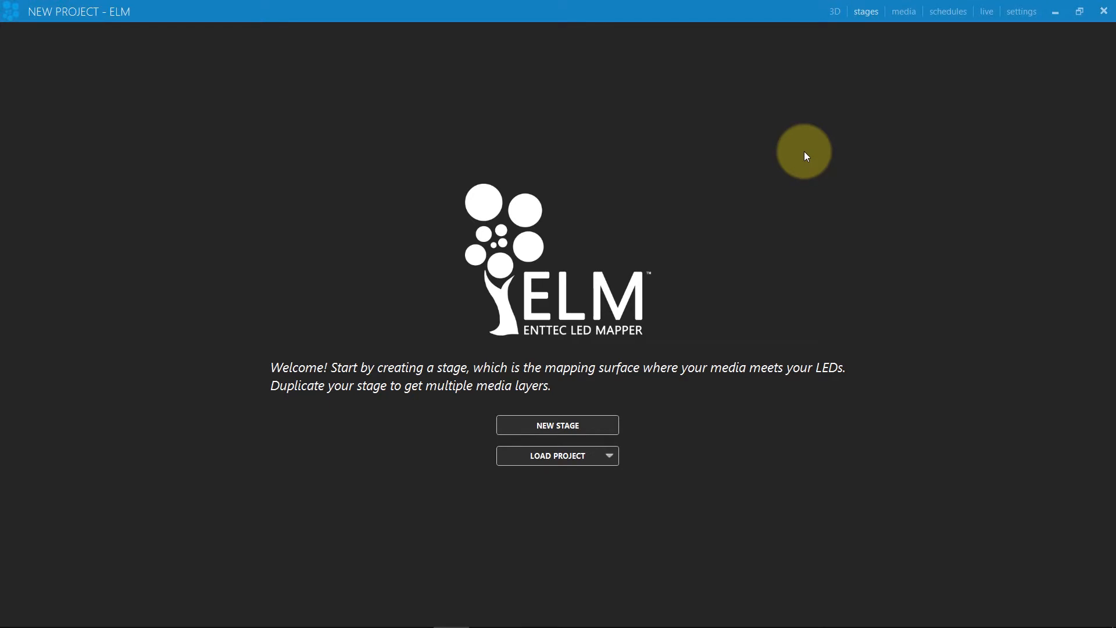
Switch from the welcome screen to the 3D structures page
left_click(834, 11)
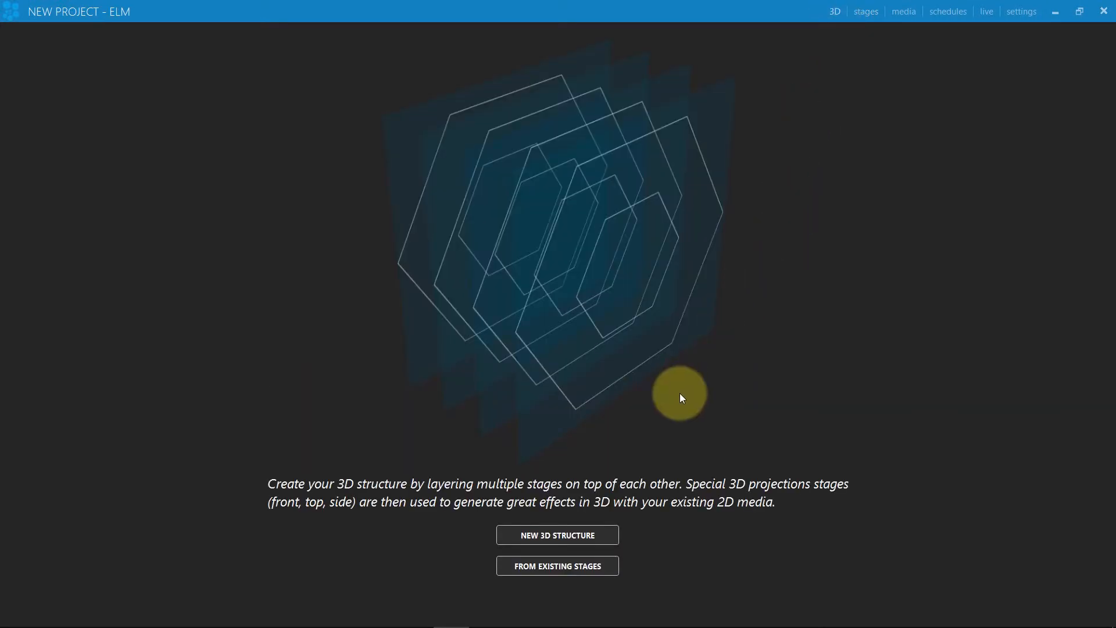
Start a new 3D structure and set it to 4 strips per stage
left_click(605, 536)
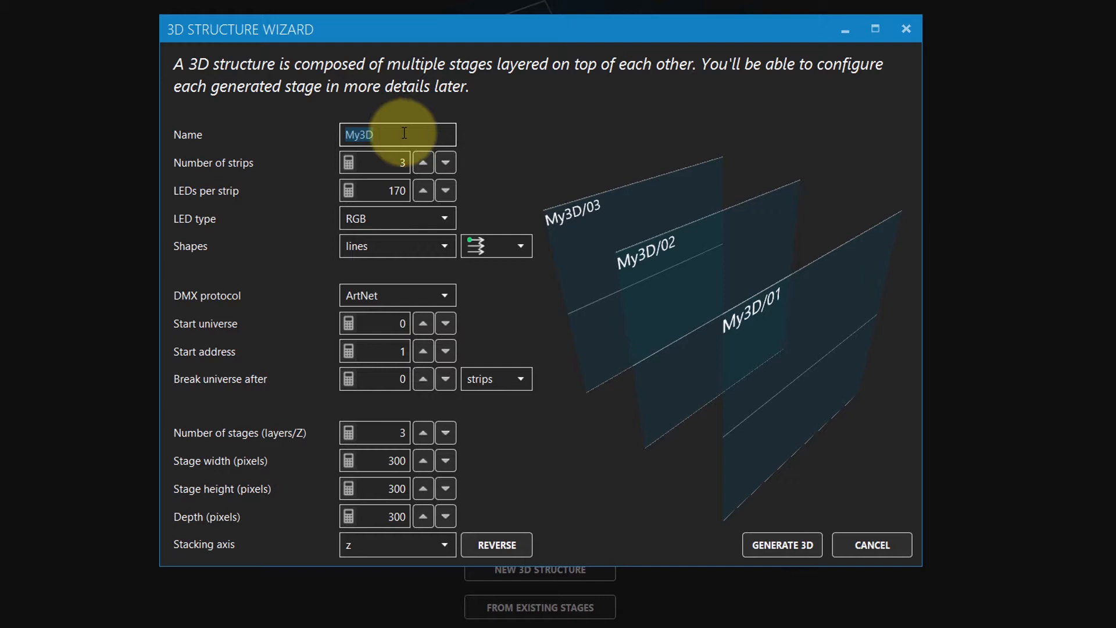
left_click(423, 163)
left_click(422, 162)
left_click(422, 163)
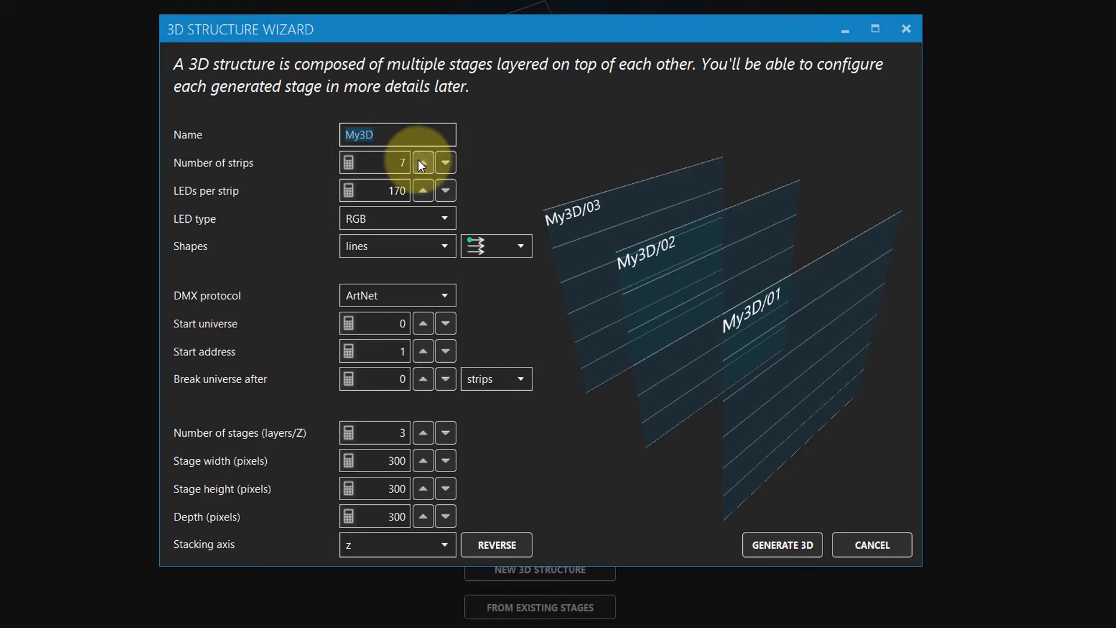
left_click_drag(680, 349, 654, 340)
left_click(446, 162)
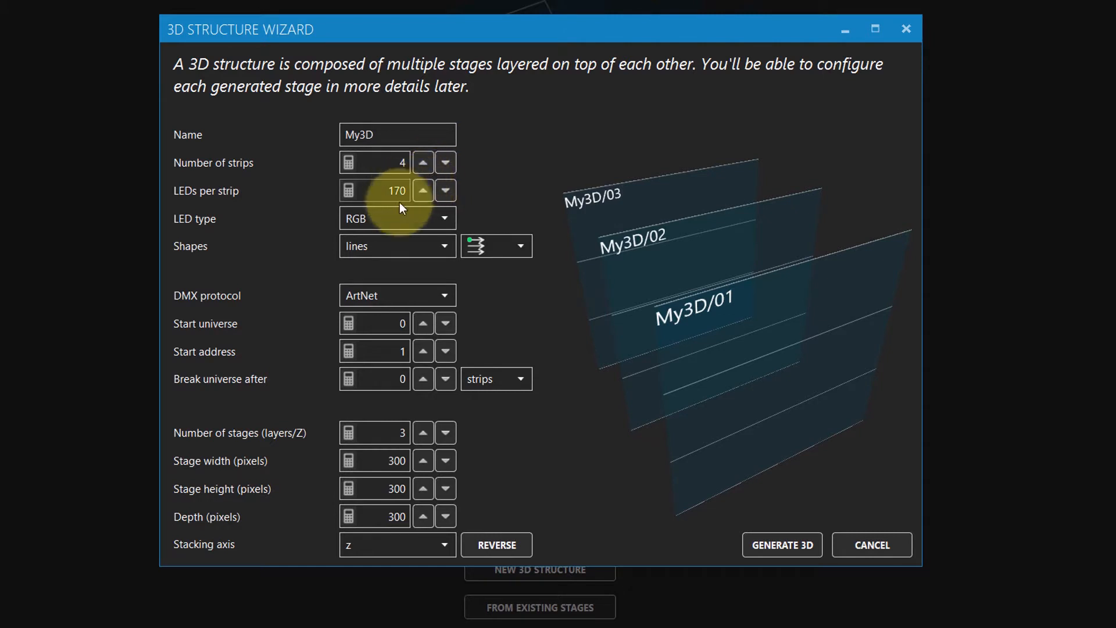
Set the strip shape to squares (after trying circles) and view the preview from the side
left_click(398, 247)
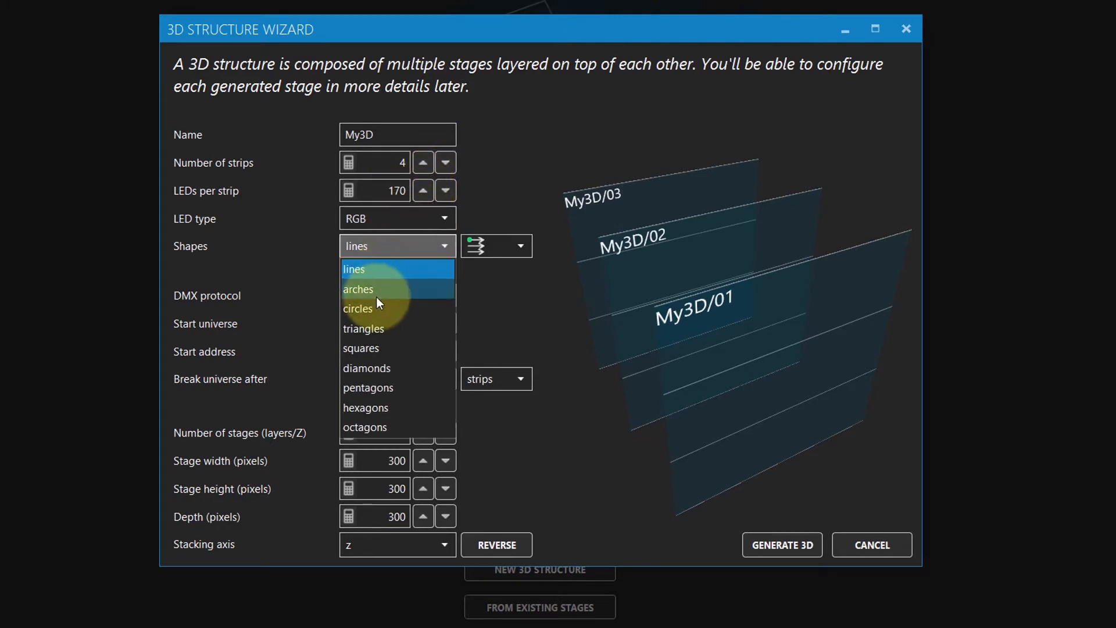
left_click(374, 309)
left_click(397, 248)
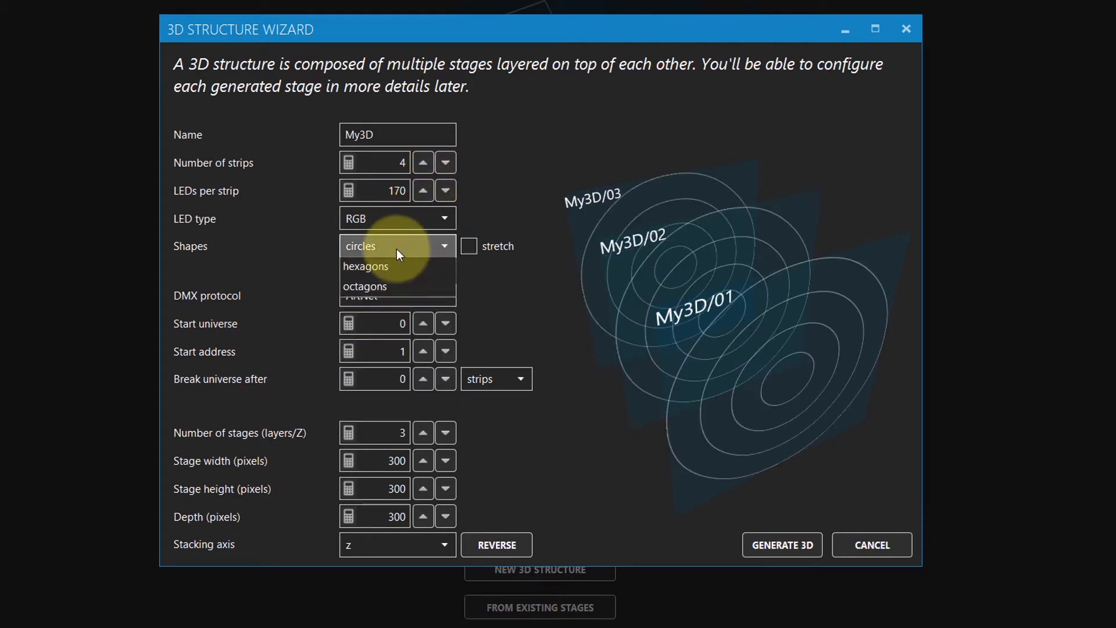
left_click(378, 356)
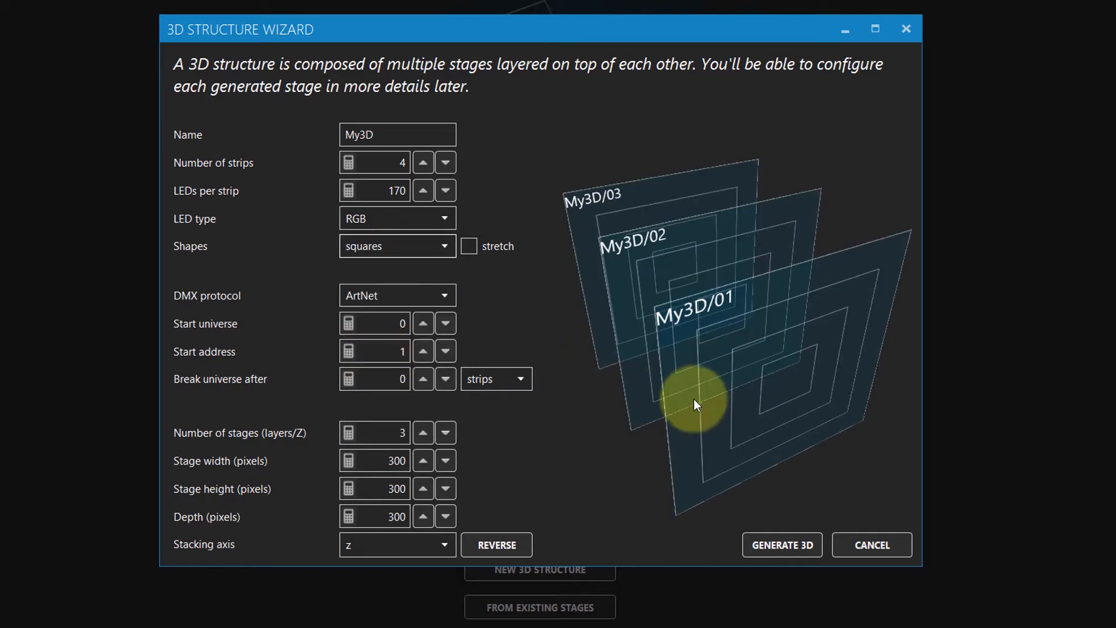
mouse_move(690, 401)
left_mouse_down()
mouse_move(809, 368)
mouse_move(860, 337)
mouse_move(801, 338)
mouse_move(844, 330)
left_mouse_up()
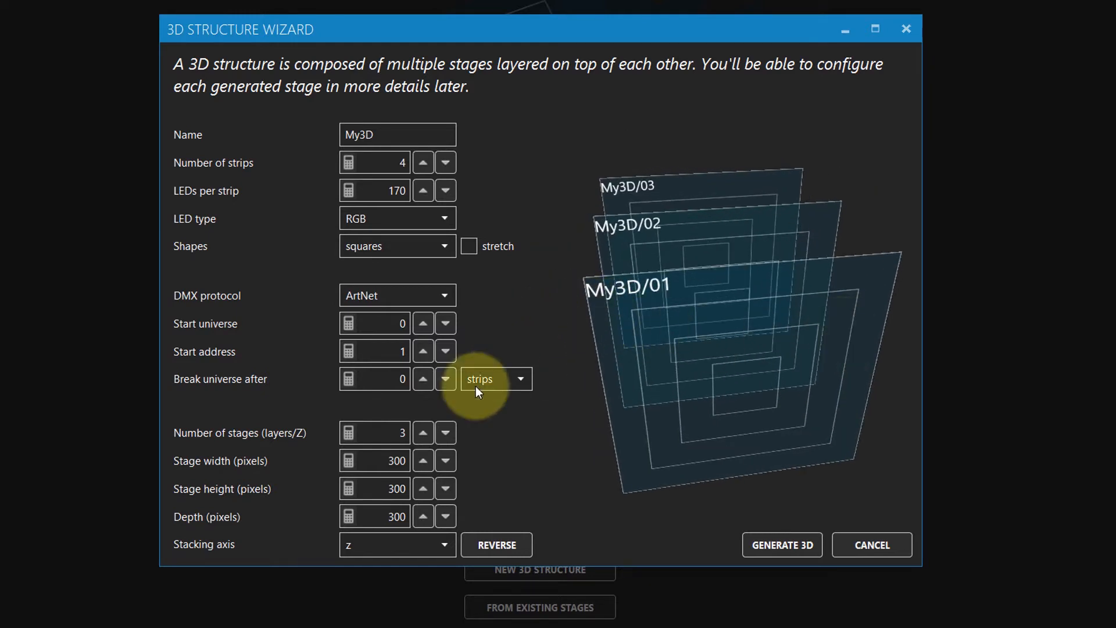
Set the structure to 4 stages, each 268 pixels wide, with 300 pixels depth
left_click(422, 433)
double_click(422, 432)
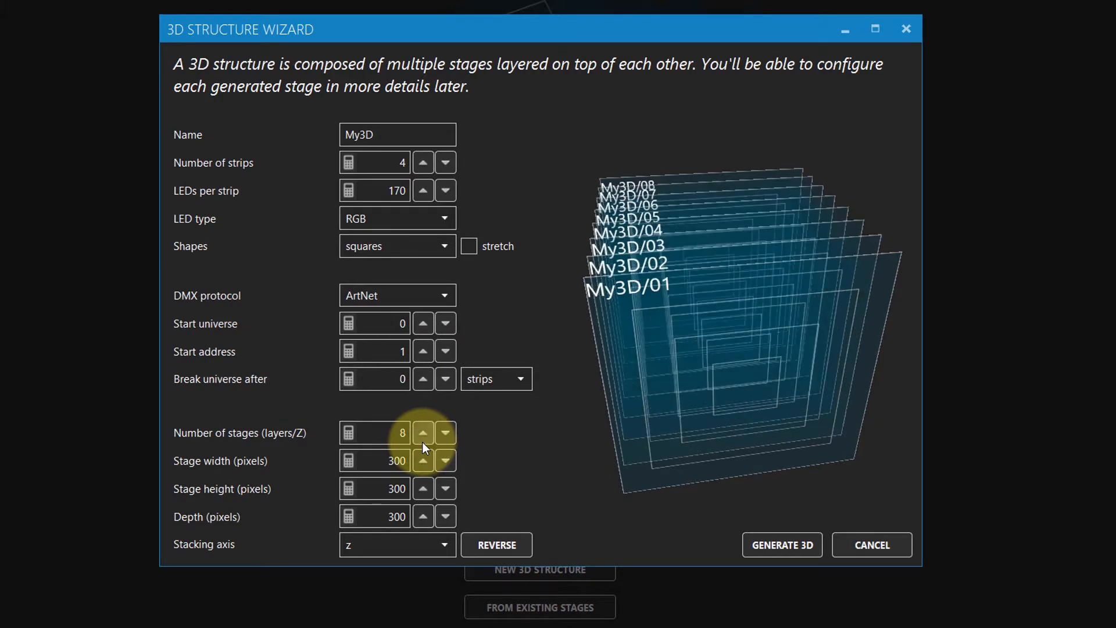
triple_click(446, 434)
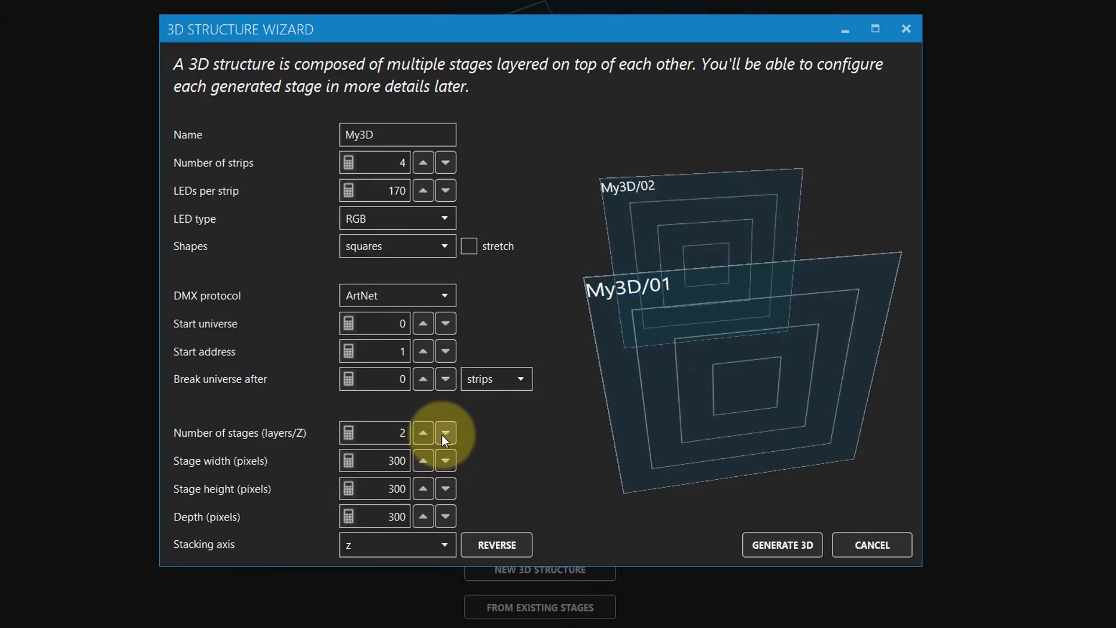
left_click(423, 434)
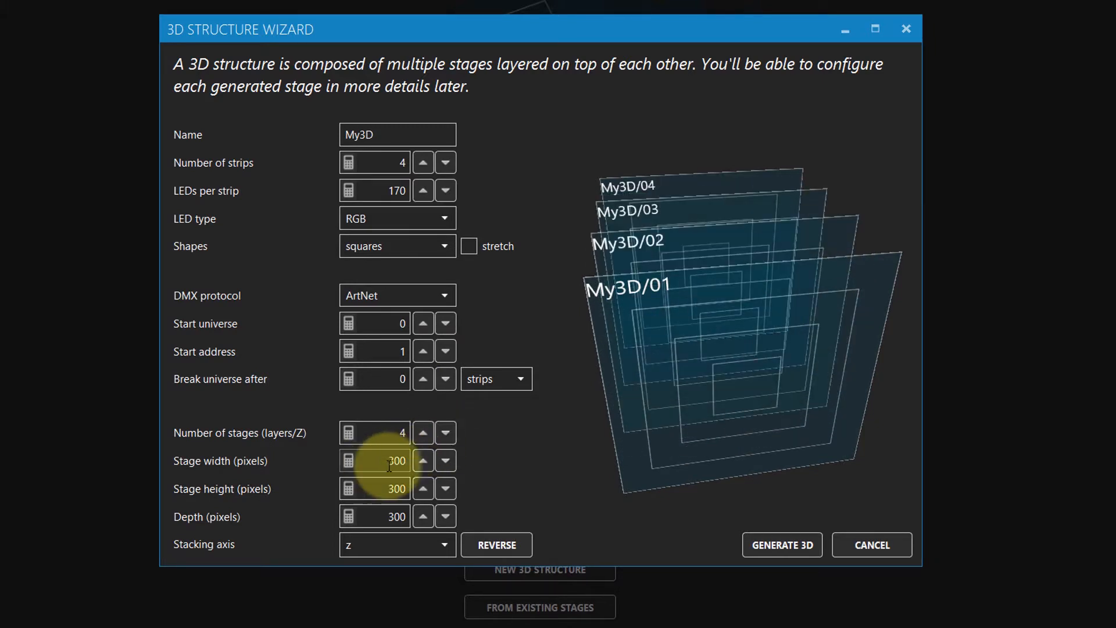
mouse_move(397, 460)
left_mouse_down()
mouse_move(634, 464)
mouse_move(369, 475)
left_mouse_up()
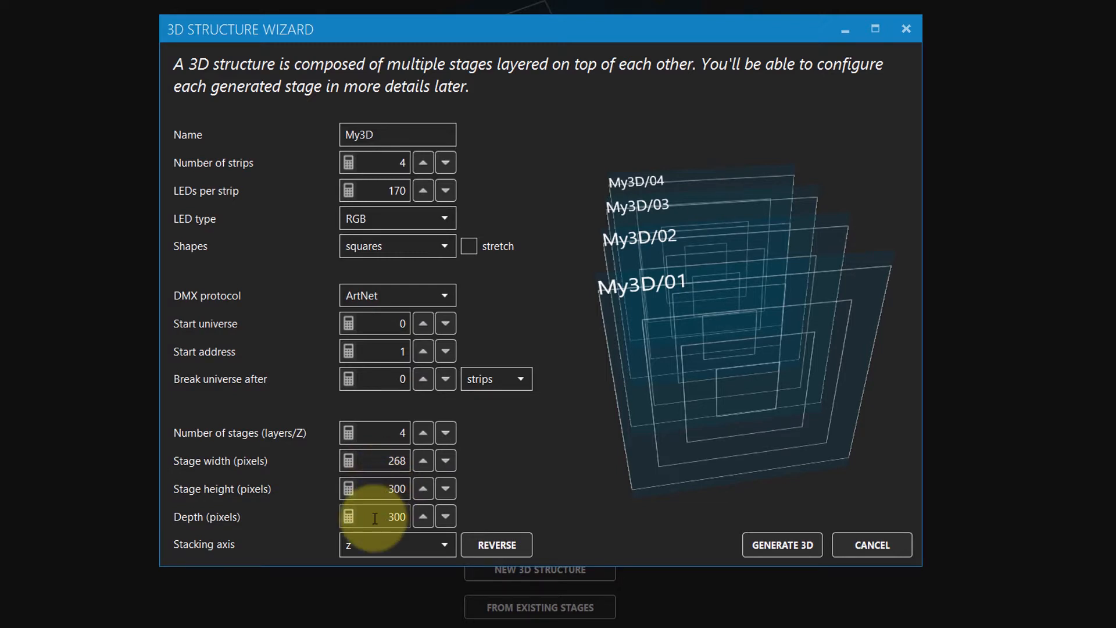
left_click_drag(384, 516, 619, 513)
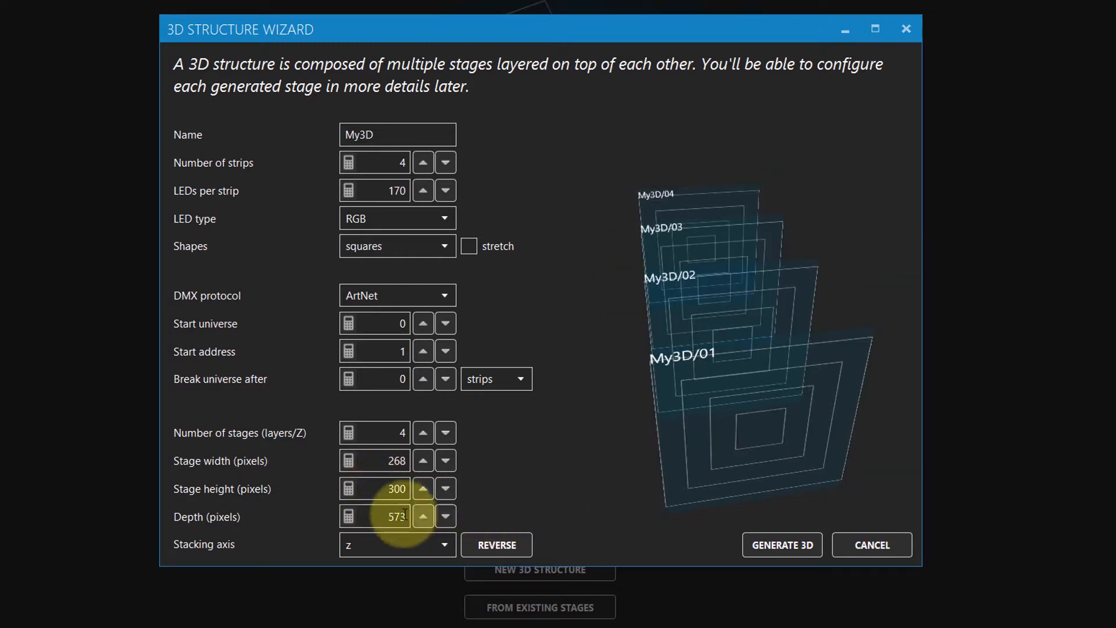
left_click_drag(642, 459, 708, 450)
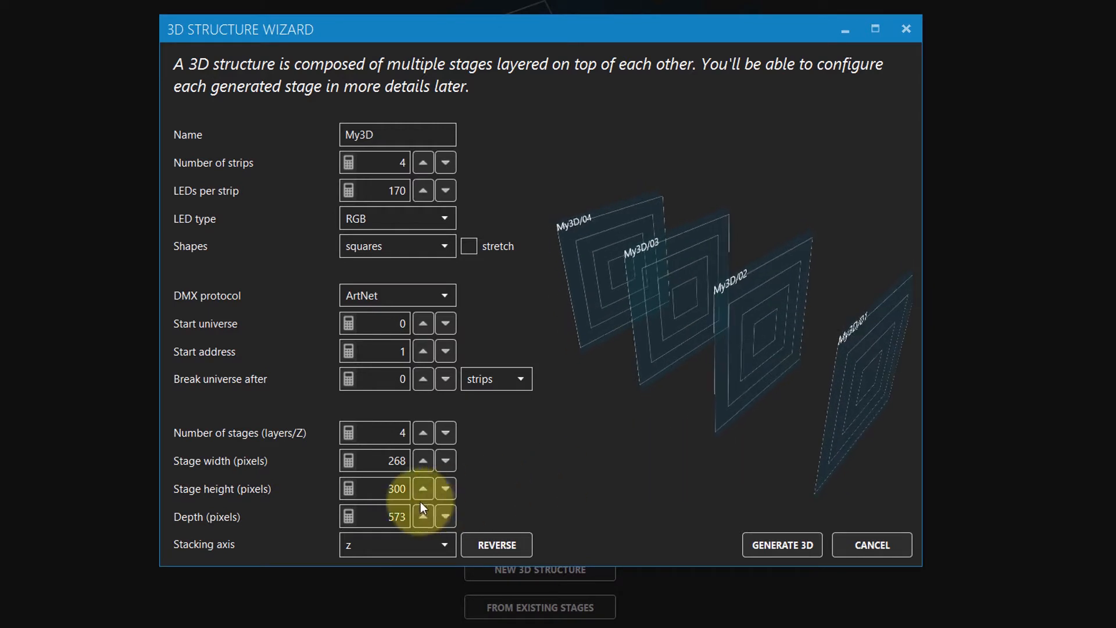
double_click(384, 517)
type("300")
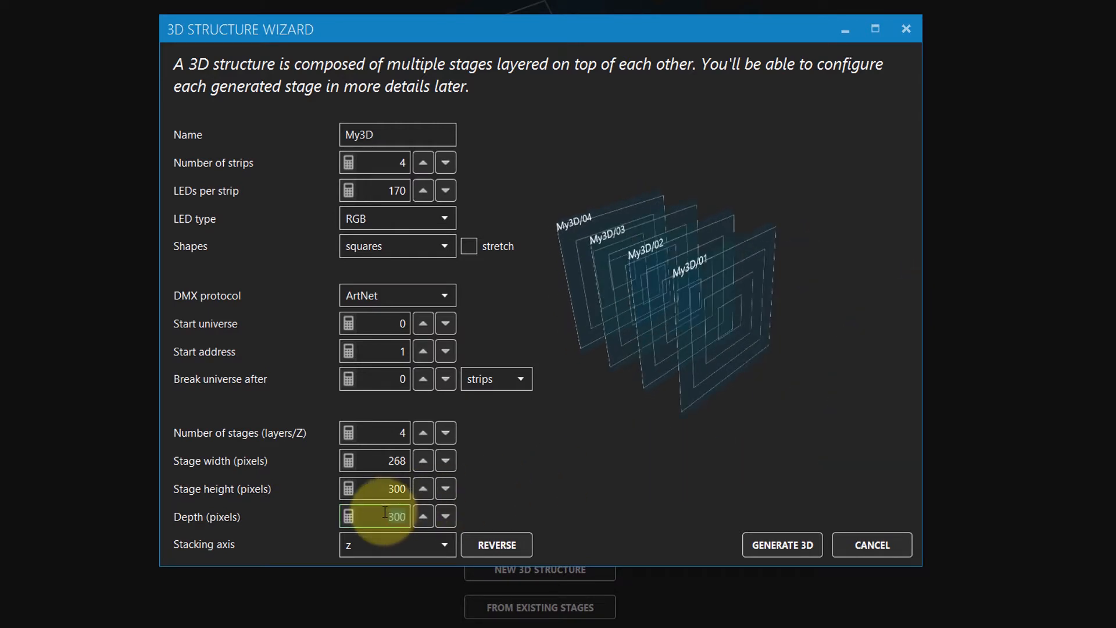
Try stacking the stages along x and y, then set the stacking axis back to z
left_click(383, 545)
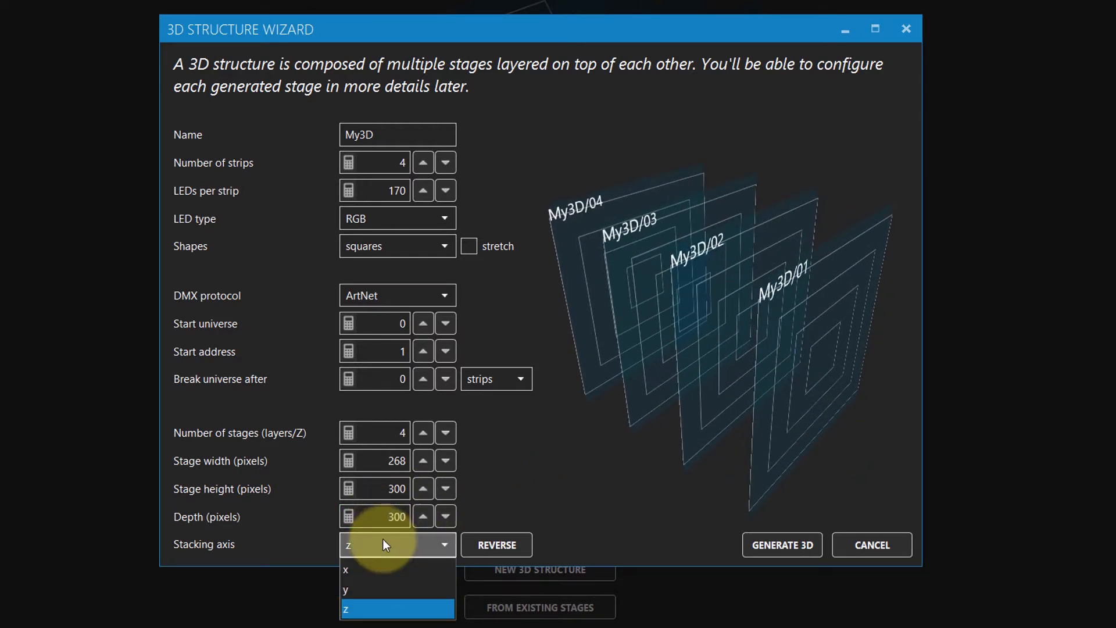
left_click(374, 572)
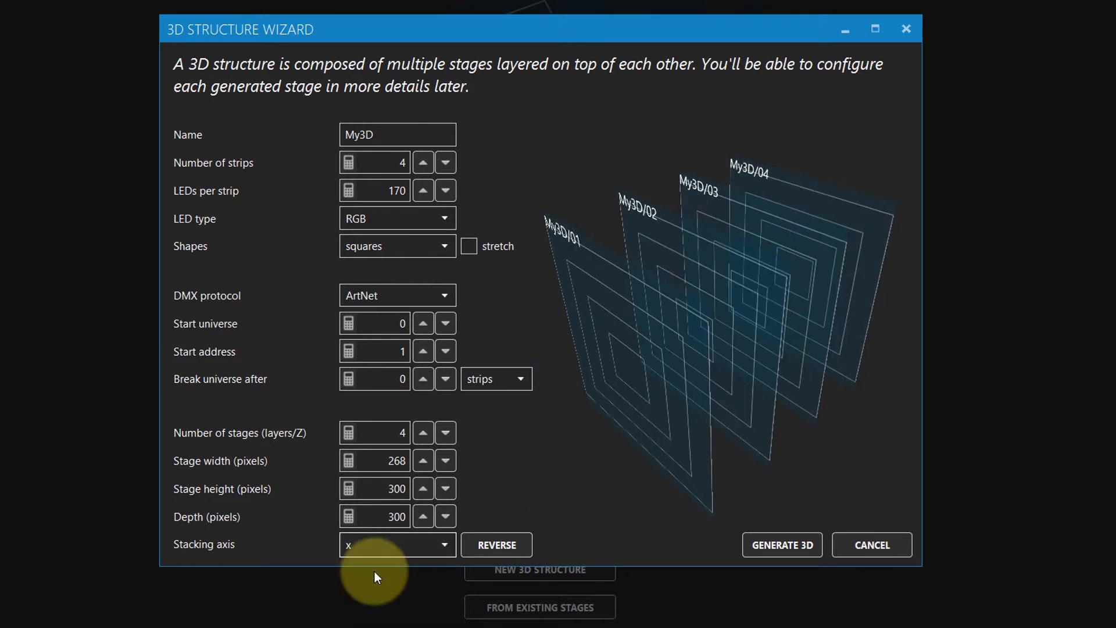
left_click(389, 548)
left_click(366, 584)
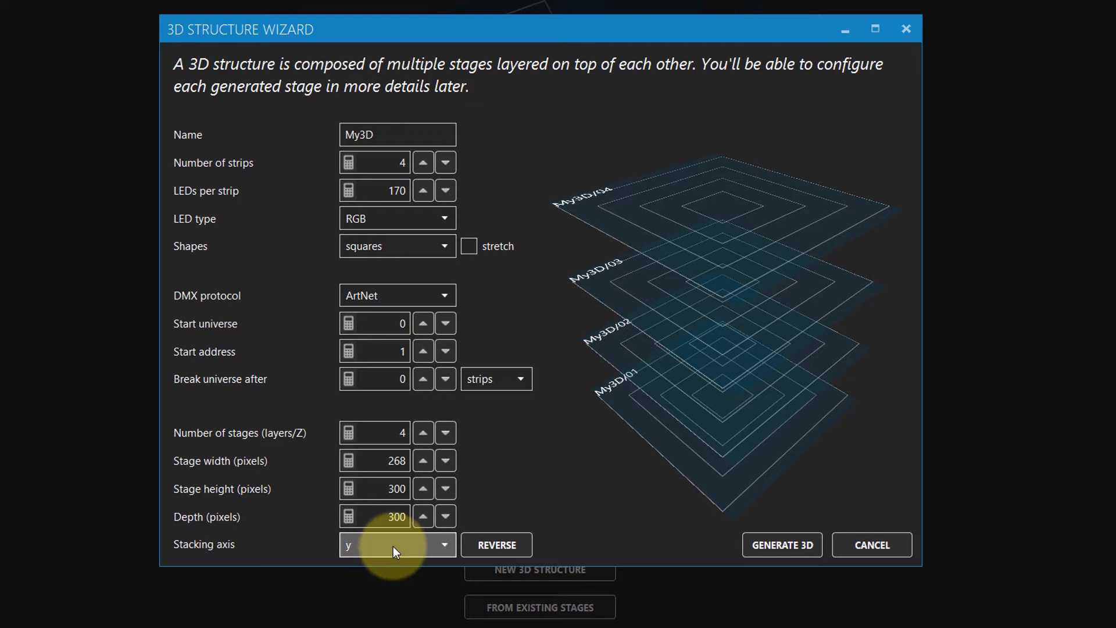
left_click(394, 546)
left_click(361, 611)
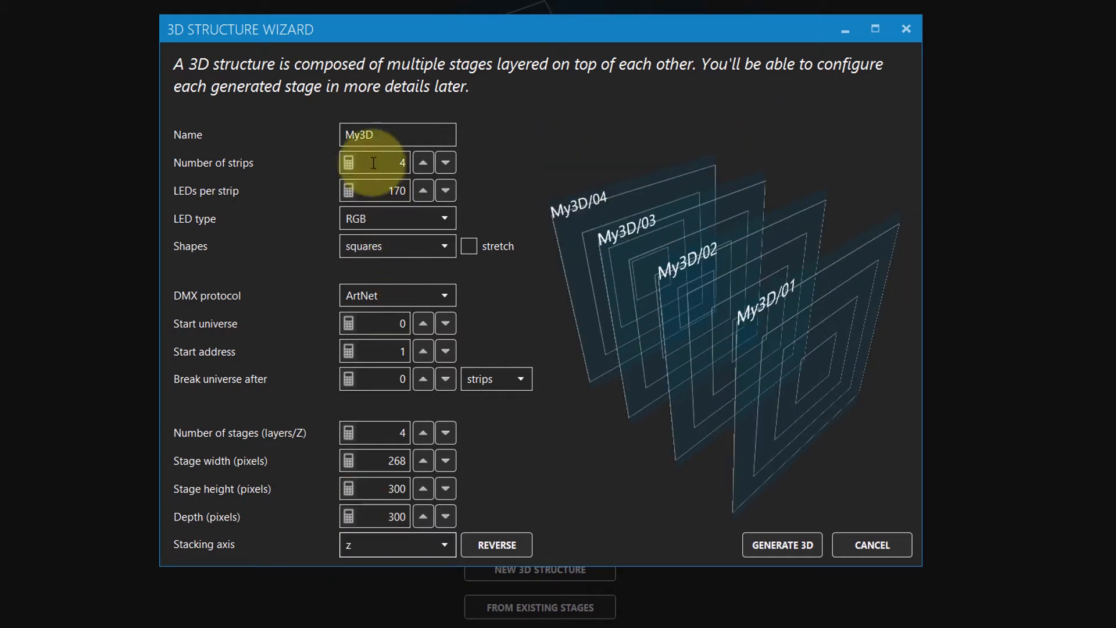
Name the structure Cube with 16 strips of 16 LEDs shaped as straight lines
double_click(379, 136)
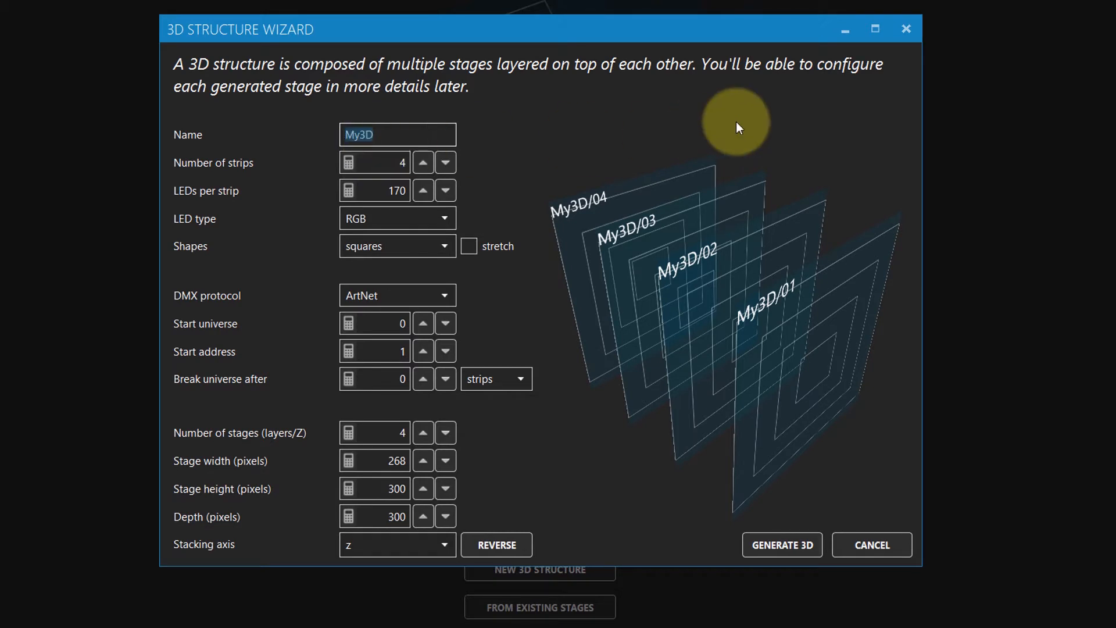
type("Cube")
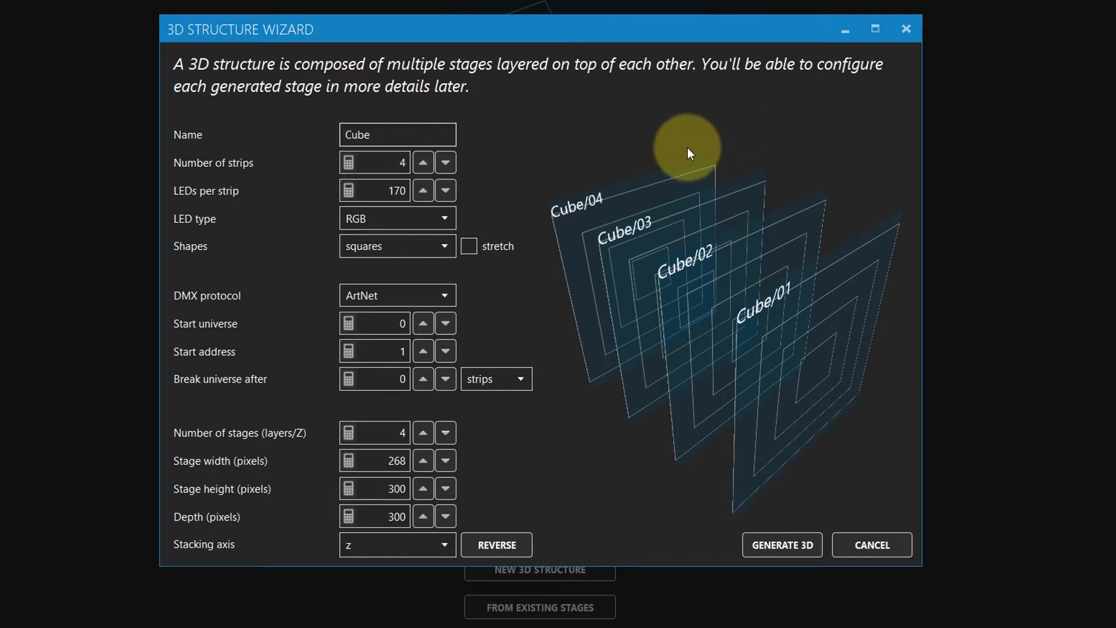
left_click(377, 163)
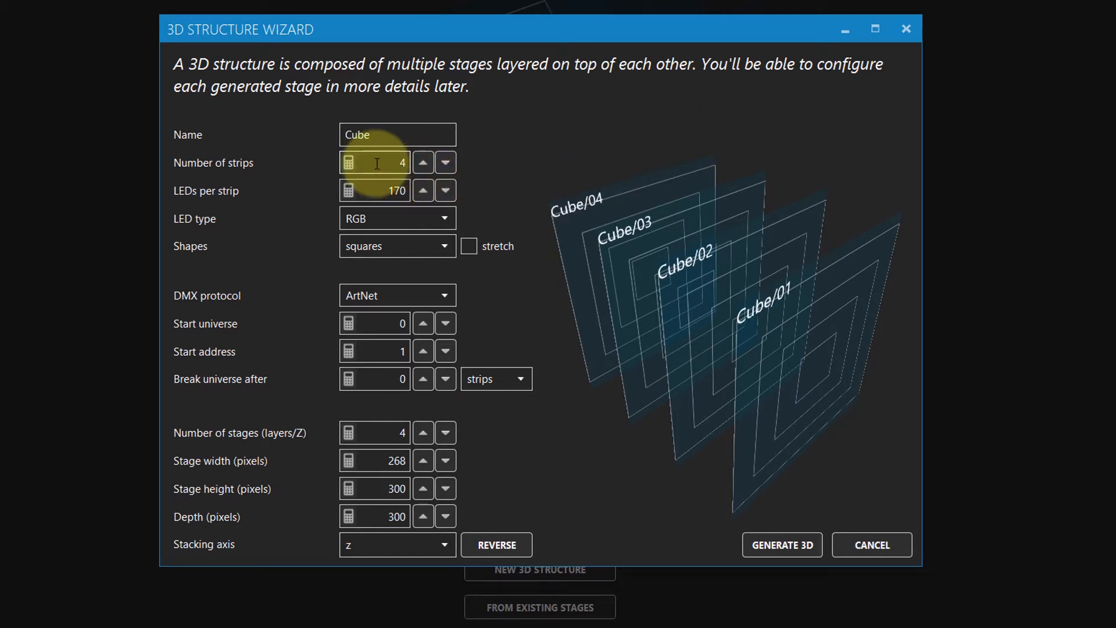
type("16")
key("Tab")
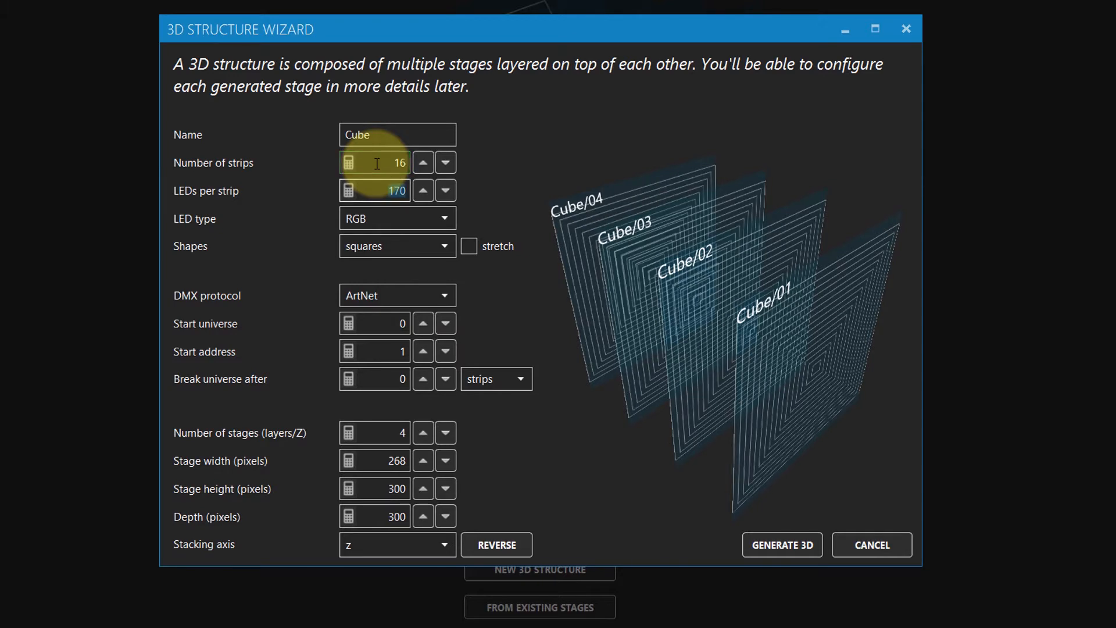
type("16")
left_click(383, 246)
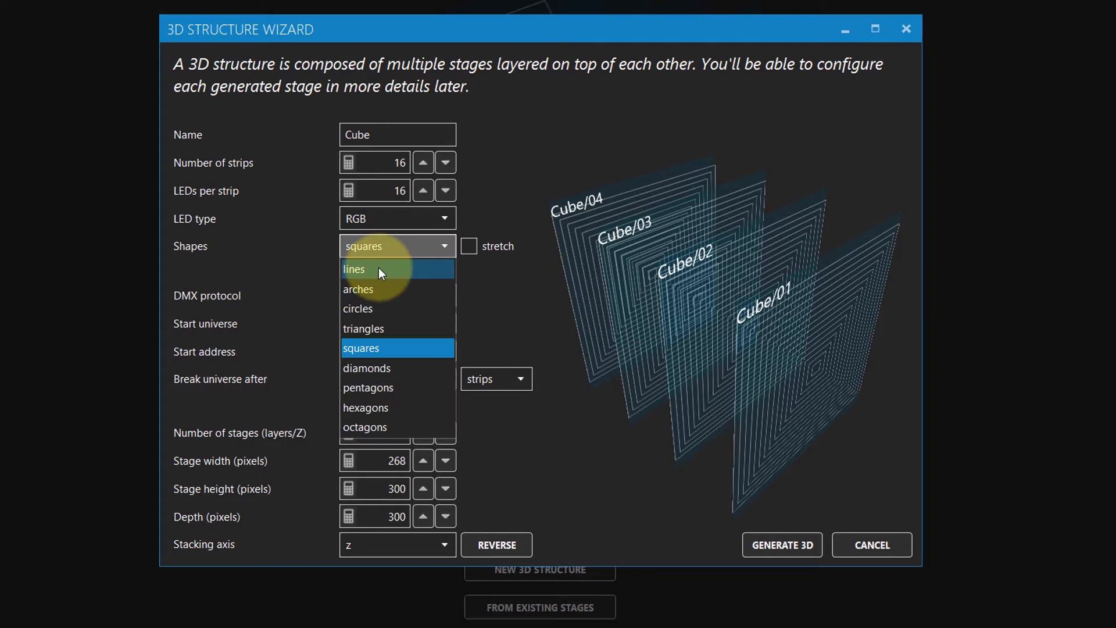
left_click(378, 268)
left_click_drag(658, 344, 611, 355)
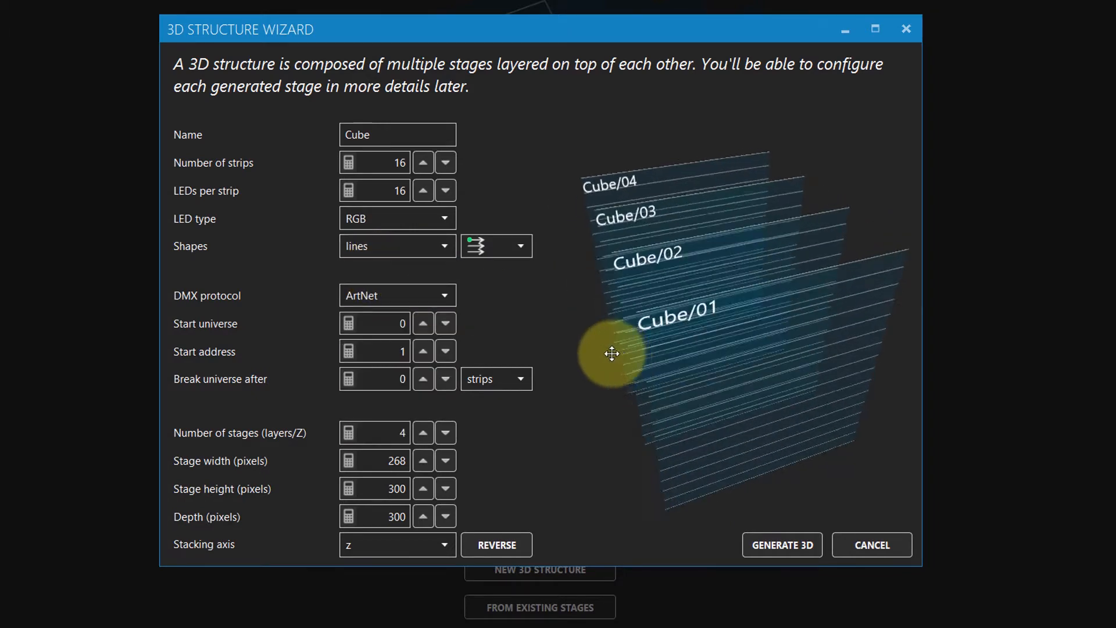
Set 16 stages with 300-pixel stage width and generate the 3D cube
left_click(372, 432)
type("16")
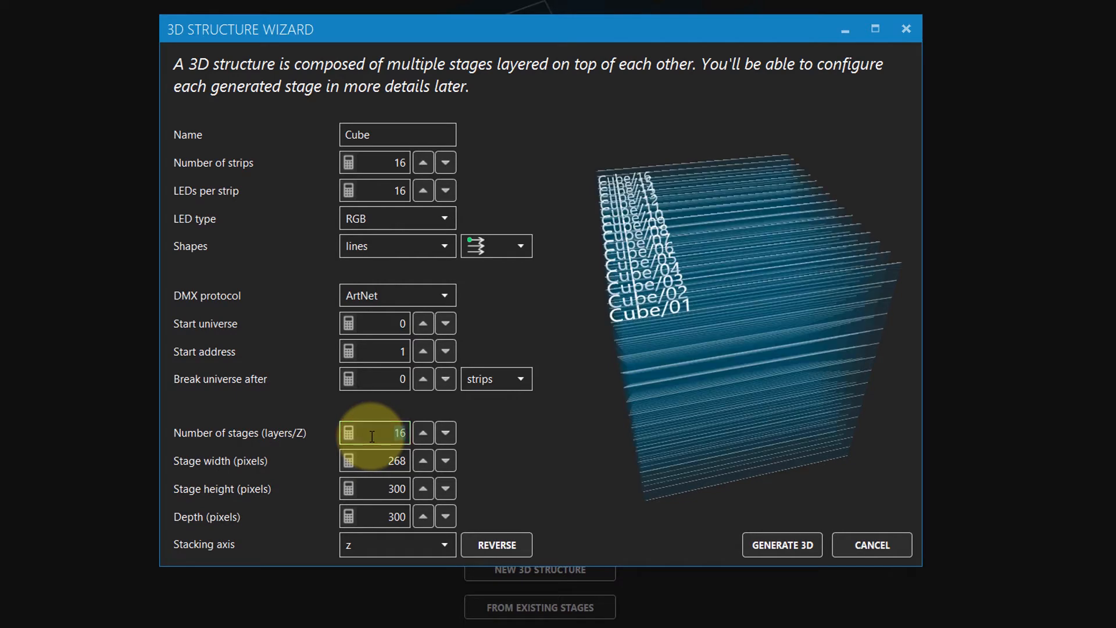
mouse_move(678, 379)
left_mouse_down()
mouse_move(716, 389)
mouse_move(715, 401)
left_mouse_up()
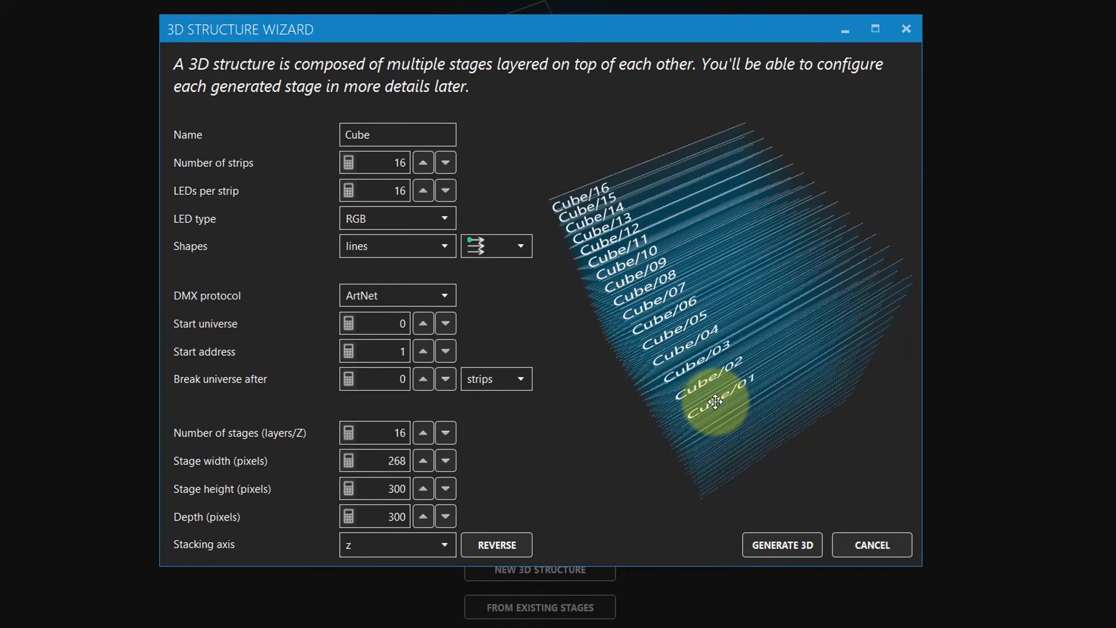
left_click(384, 462)
type("300")
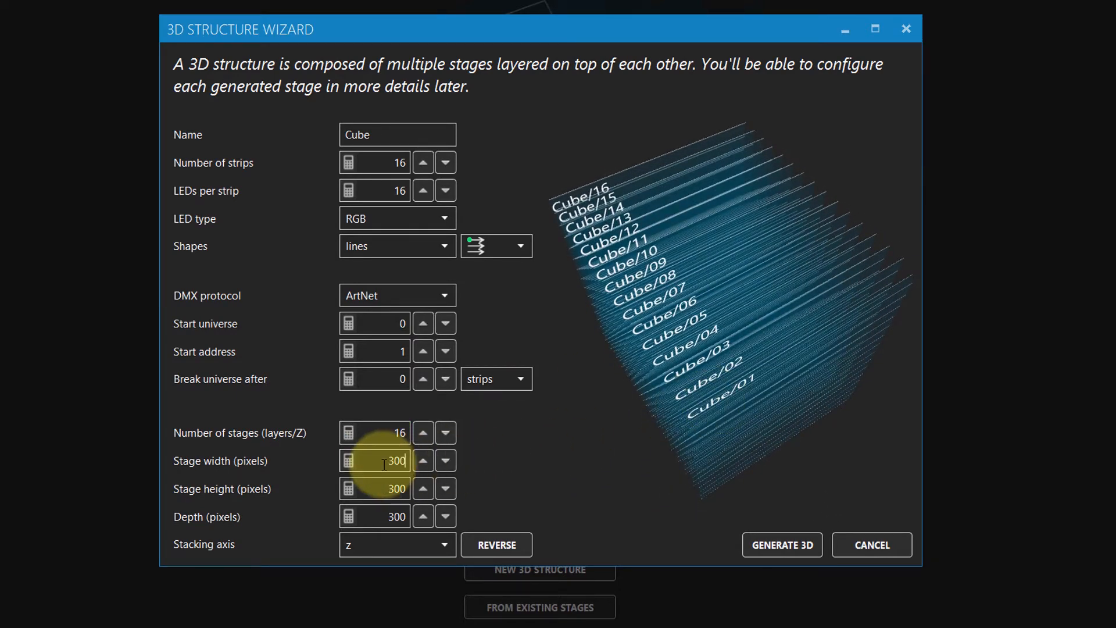
key("Return")
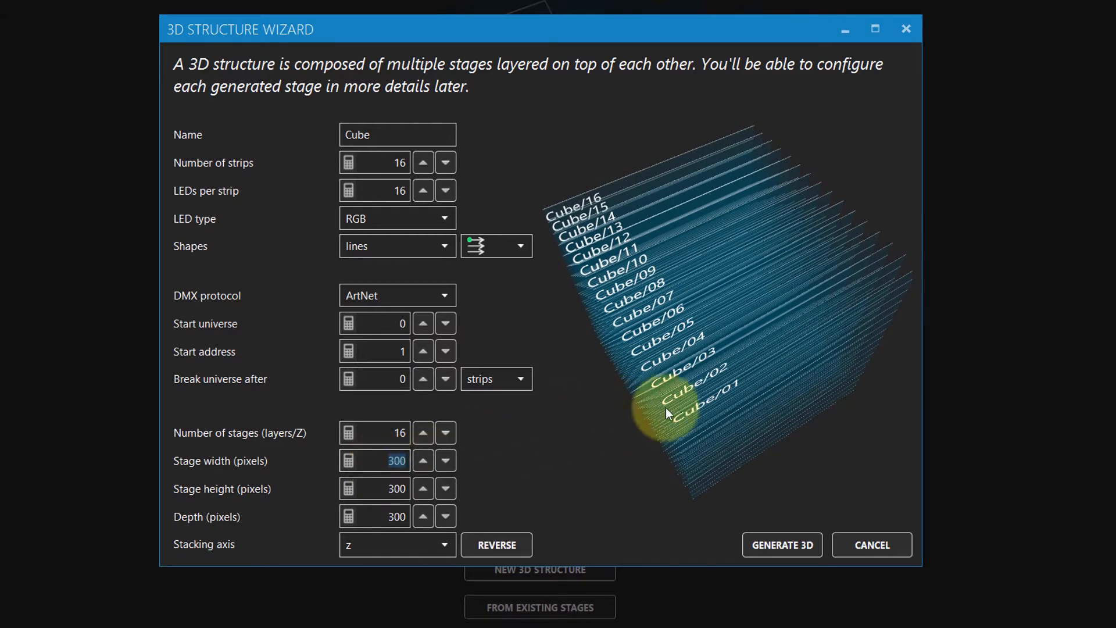
left_click_drag(690, 408, 663, 400)
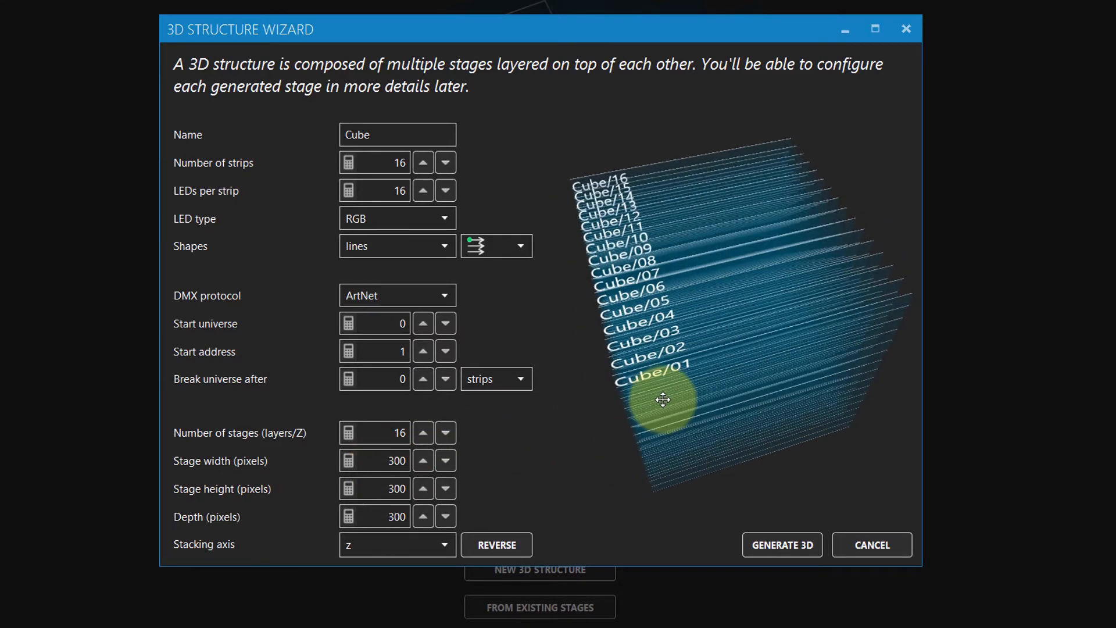
left_click(784, 545)
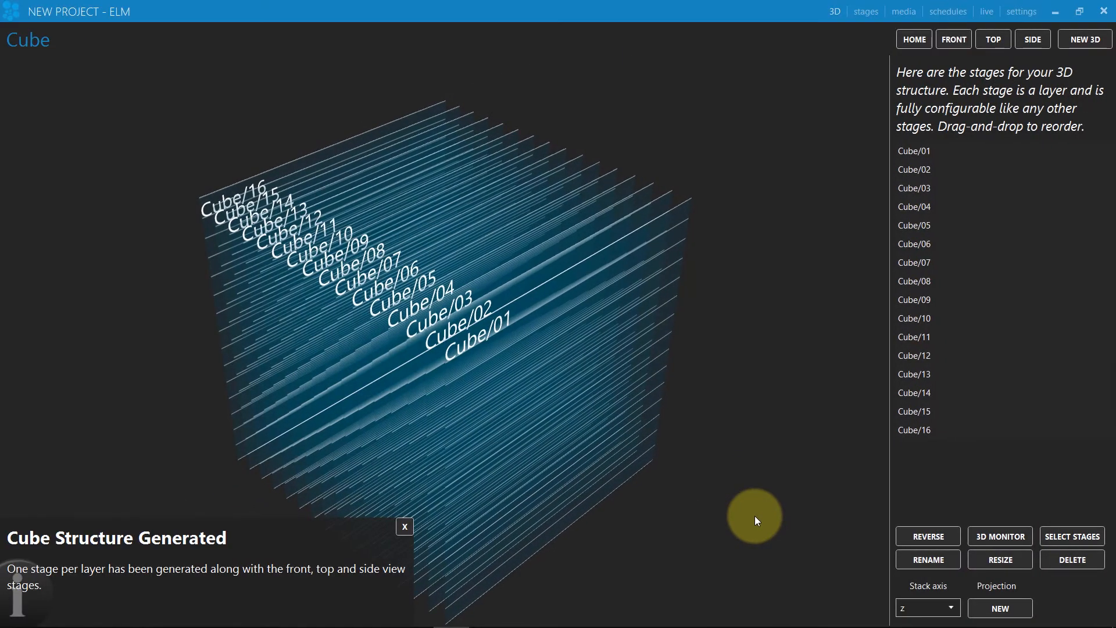
Orbit the generated cube and step through the Cube/01–Cube/16 layers in the stage list
mouse_move(679, 483)
left_mouse_down()
mouse_move(540, 429)
mouse_move(541, 393)
left_mouse_up()
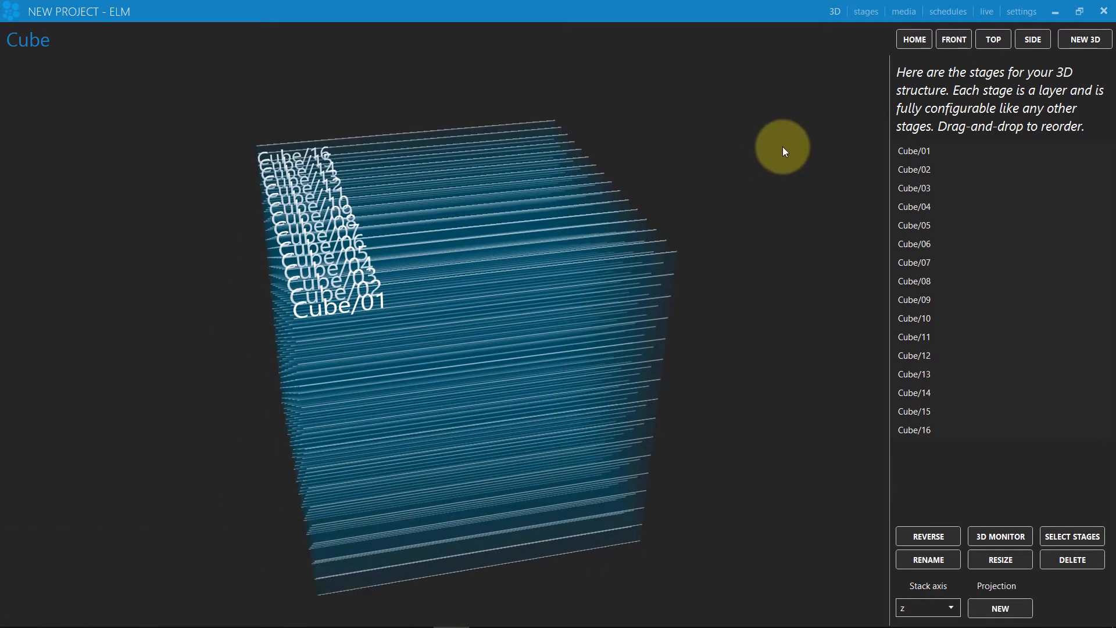
left_click(910, 151)
left_click(911, 169, "shift")
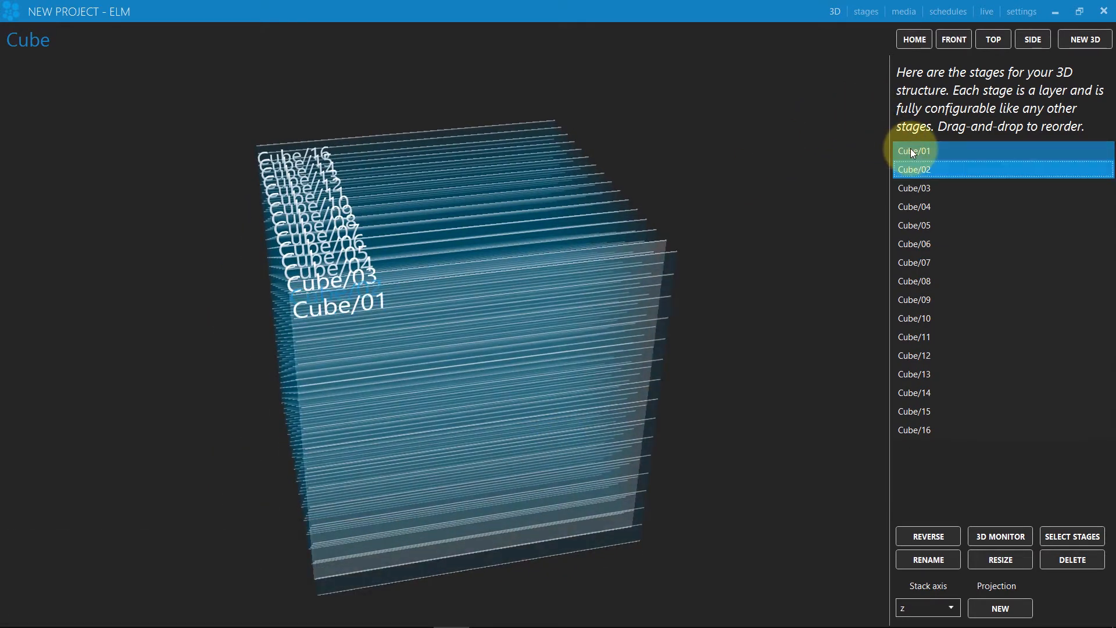
key("Down")
key("Down")
key("Down")
key("Down")
key("Up")
key("Up")
key("Up")
key("Up")
key("Up")
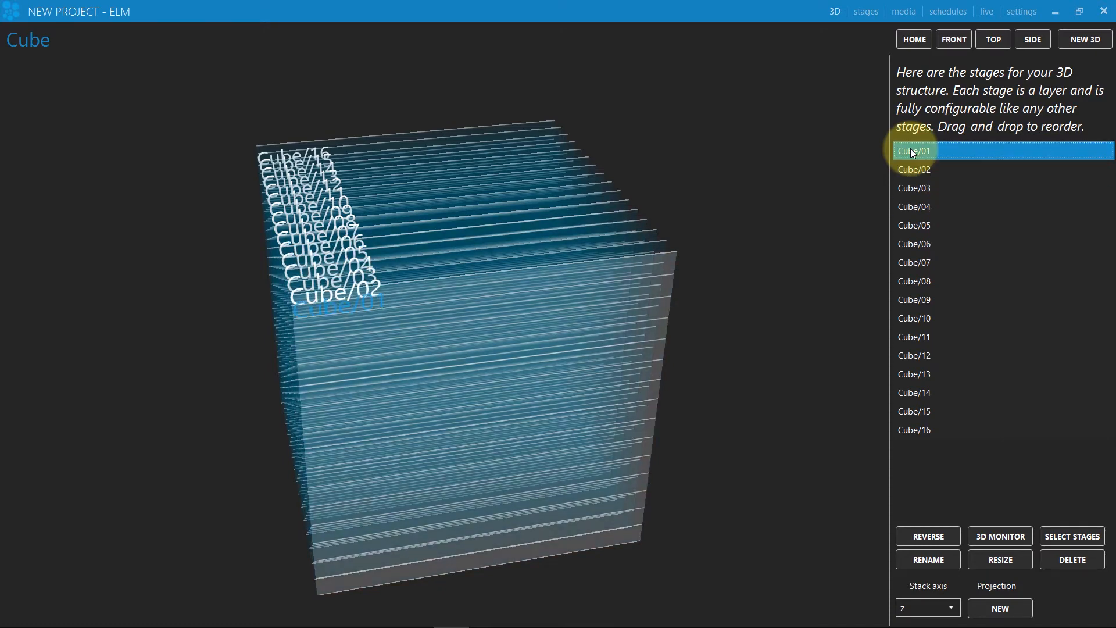
left_click_drag(689, 302, 695, 286)
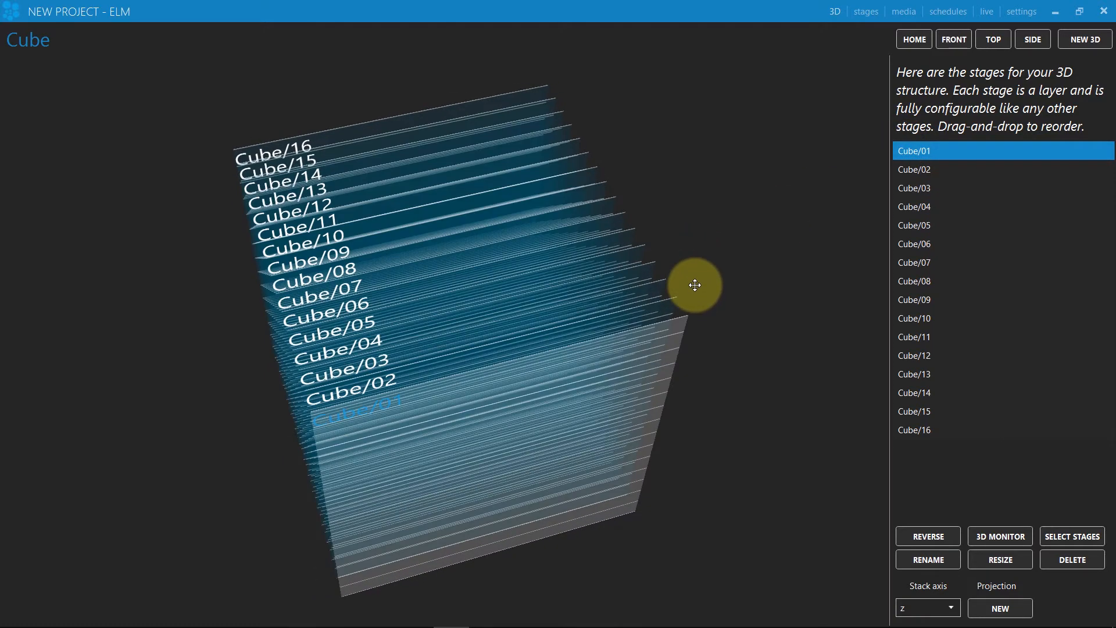
mouse_move(952, 147)
left_mouse_down()
mouse_move(954, 173)
mouse_move(953, 151)
left_mouse_up()
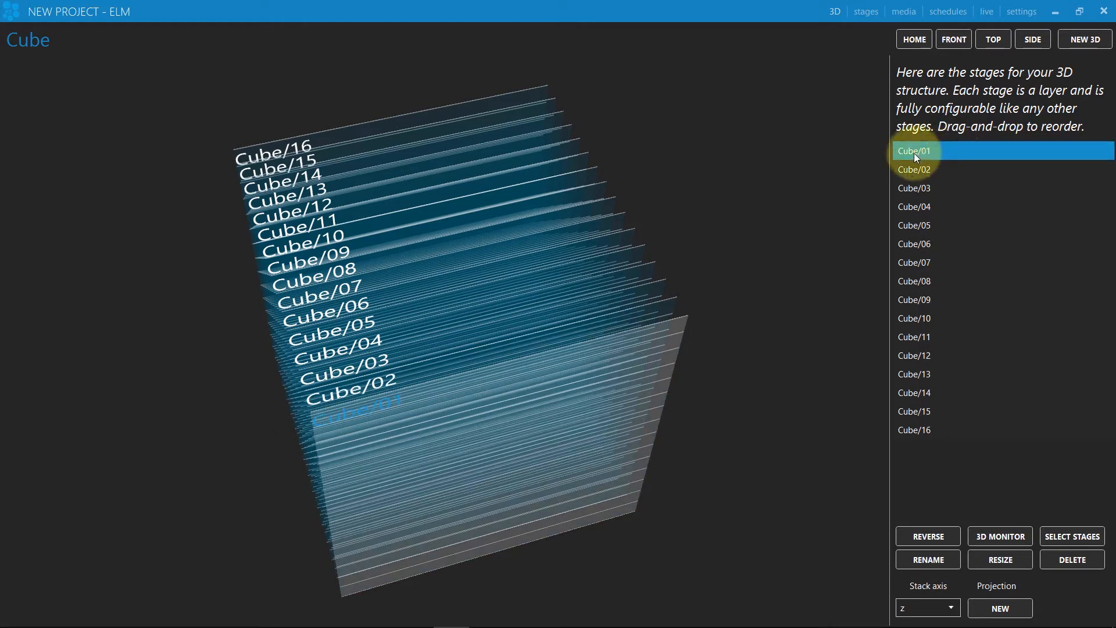
Browse the strips of layer stages Cube/02 and Cube/03 in the stage editor
left_click(868, 12)
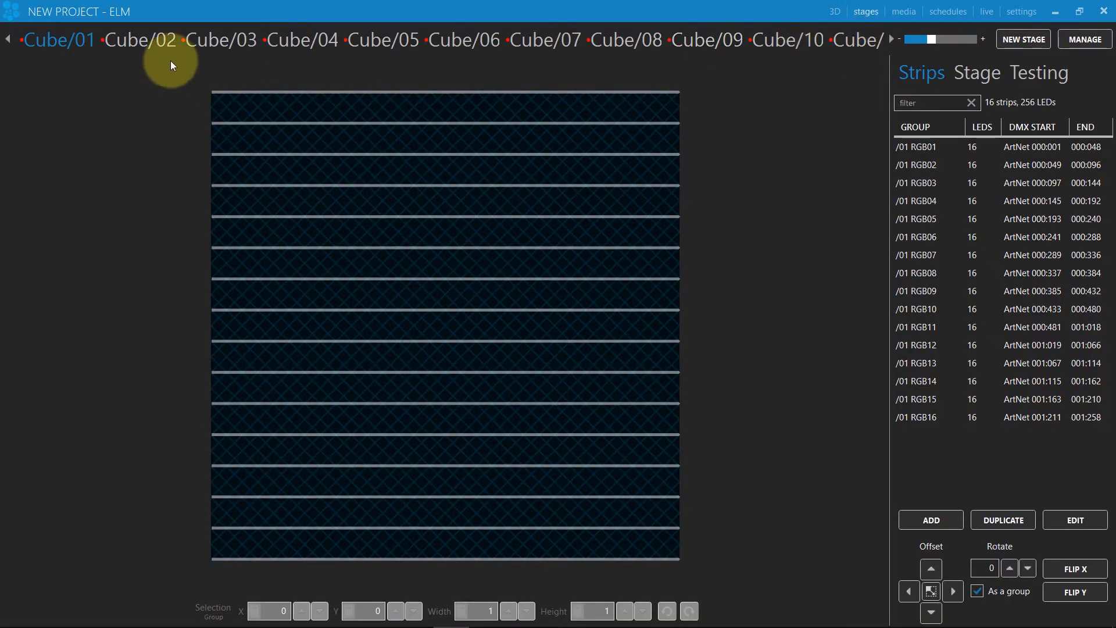
left_click(130, 41)
left_click(218, 47)
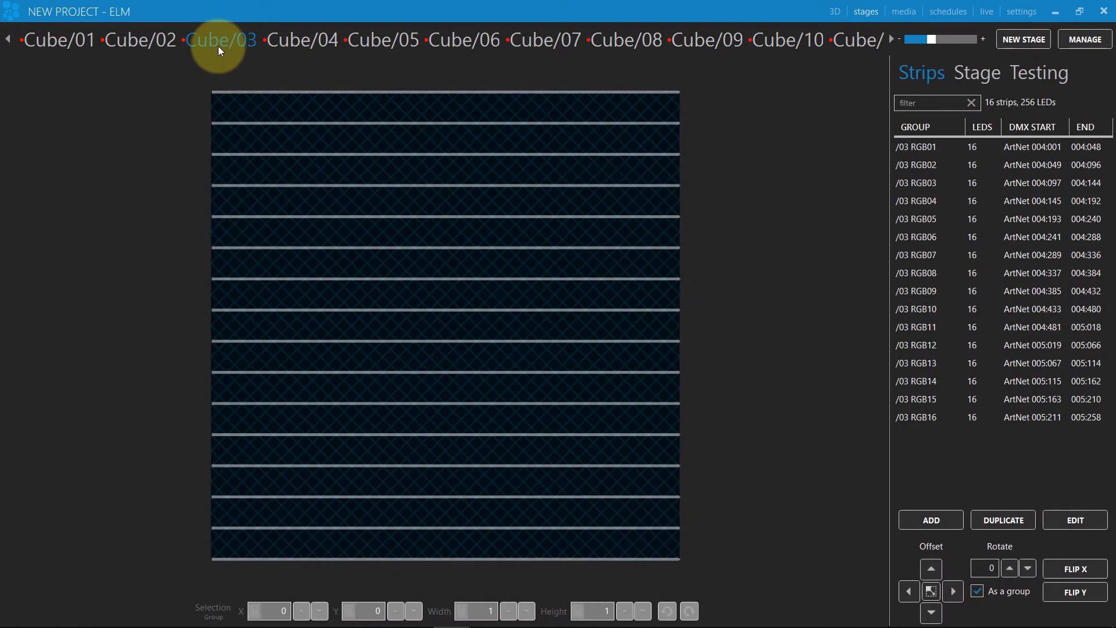
left_click(890, 39)
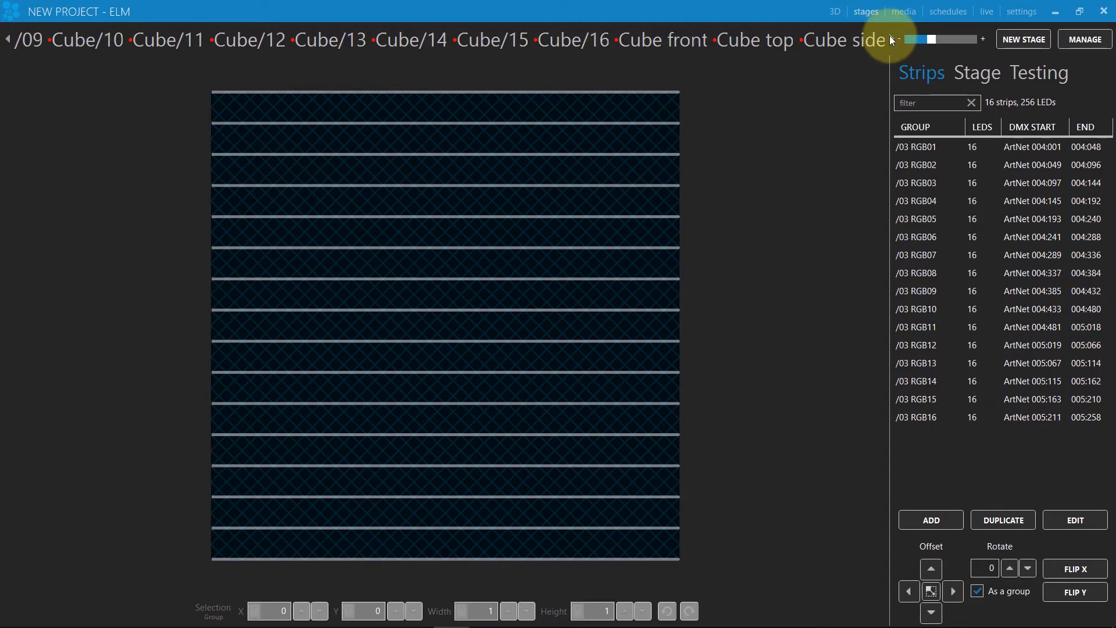
View the Cube front projection stage and step down through its strips from /01 RGB01
left_click(677, 42)
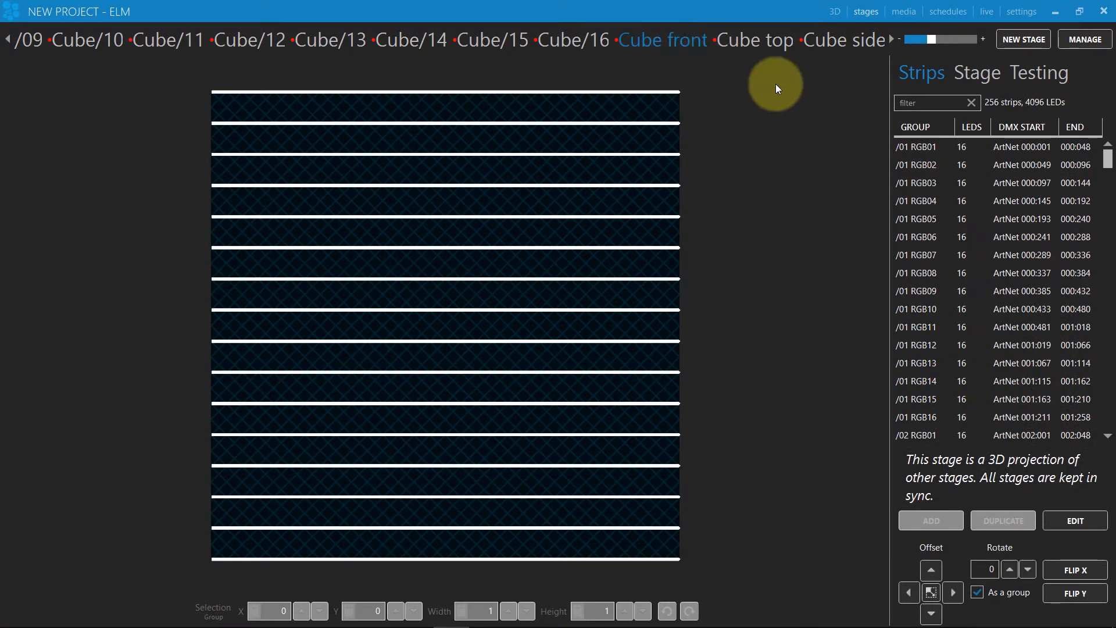
left_click(1016, 150)
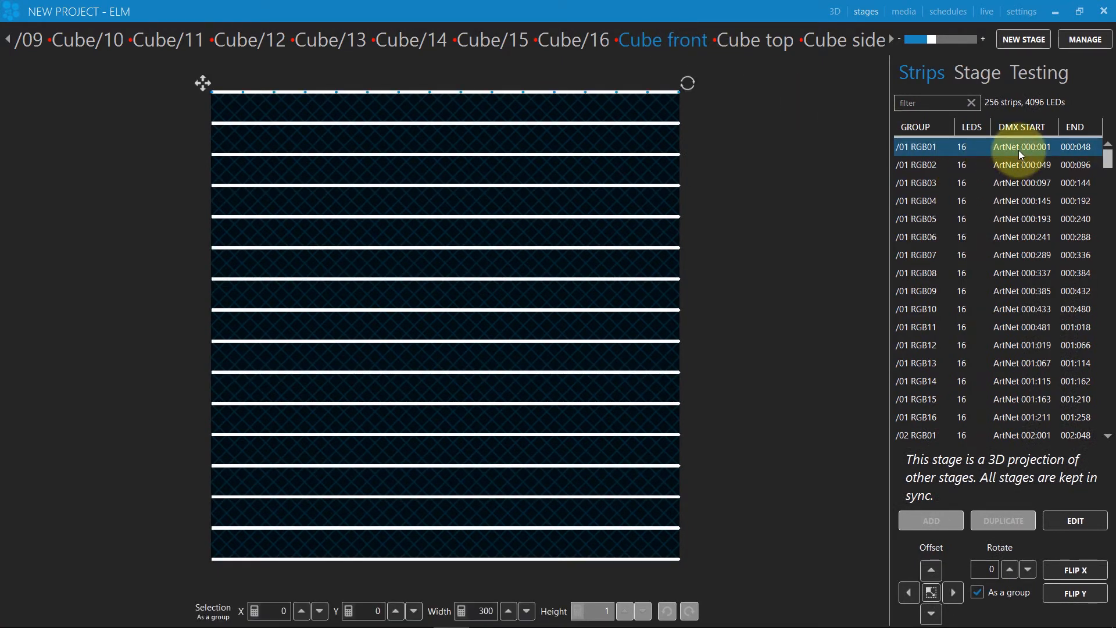
key("Down")
key("Down")
key("Down")
key("Down")
key("Down")
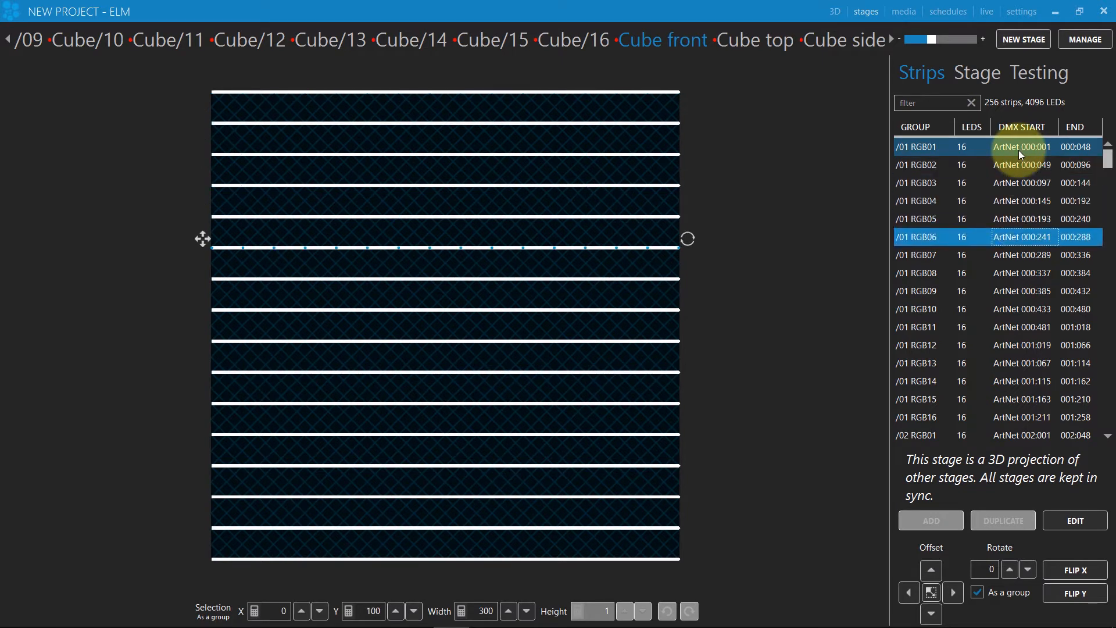
key("Down")
key("Down")
key("Down")
key("Down")
key("Down")
key("Down")
key("Down")
key("Down")
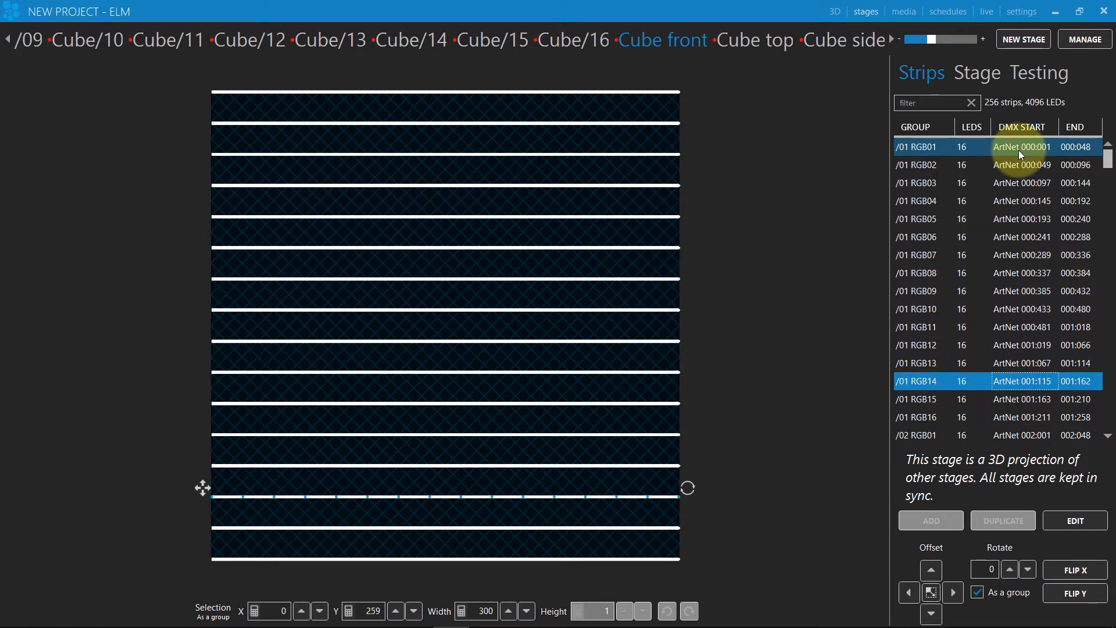
key("Down")
key("Down")
key("Down")
key("Down")
key("Down")
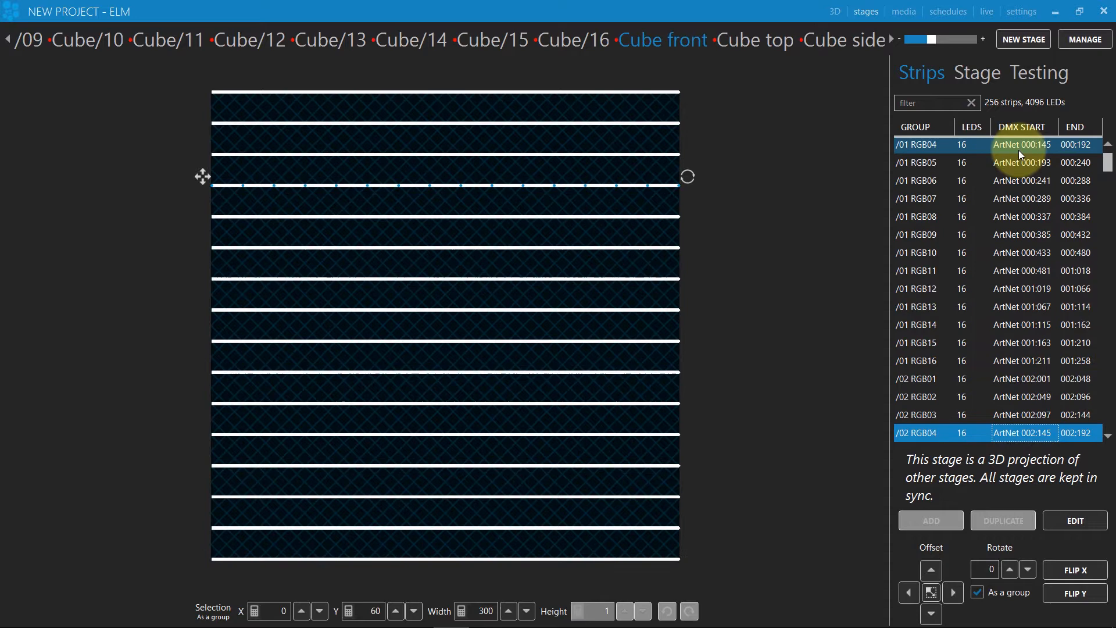
key("Down")
key("Down")
key("Down")
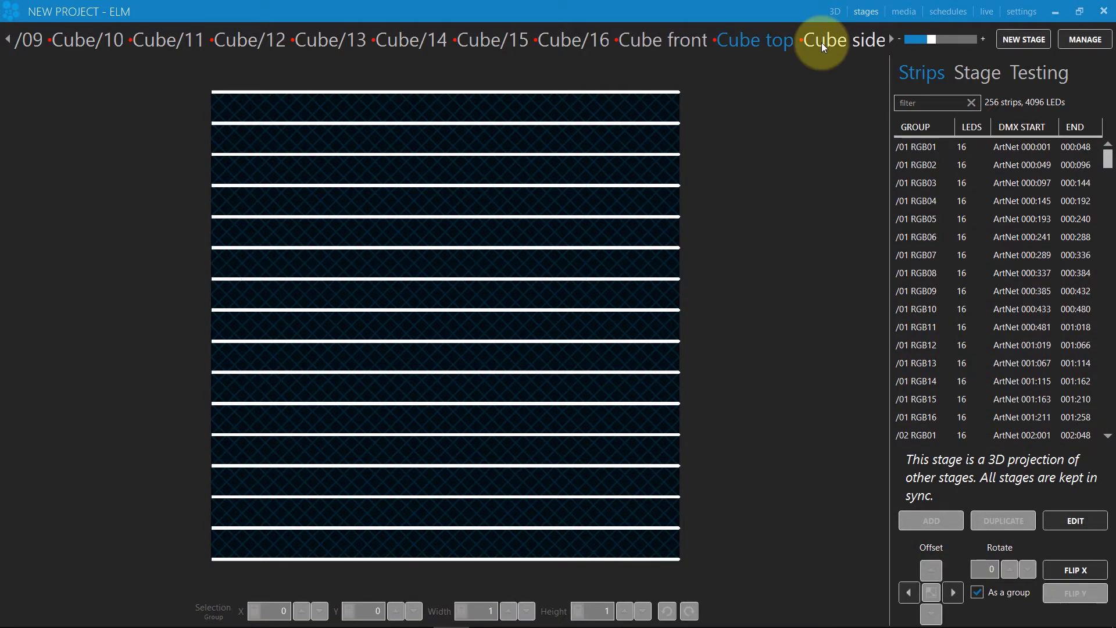
Inspect the Cube side stage's top 16 strips in Edit without changes, then show the 3D Cube Monitor
left_click(822, 43)
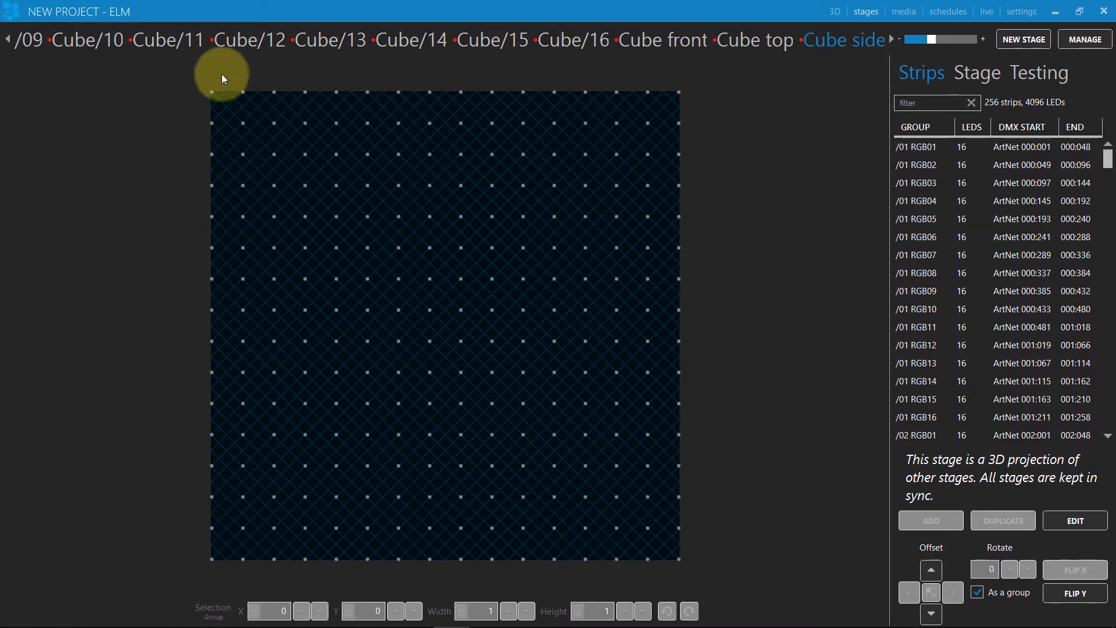
left_click_drag(203, 83, 710, 107)
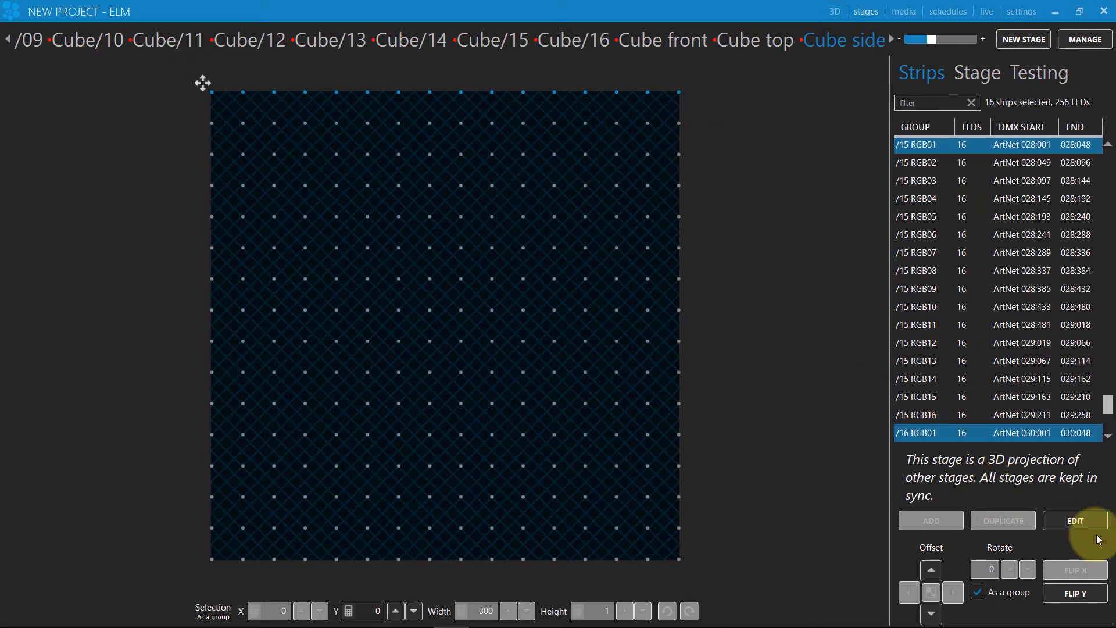
left_click(1095, 522)
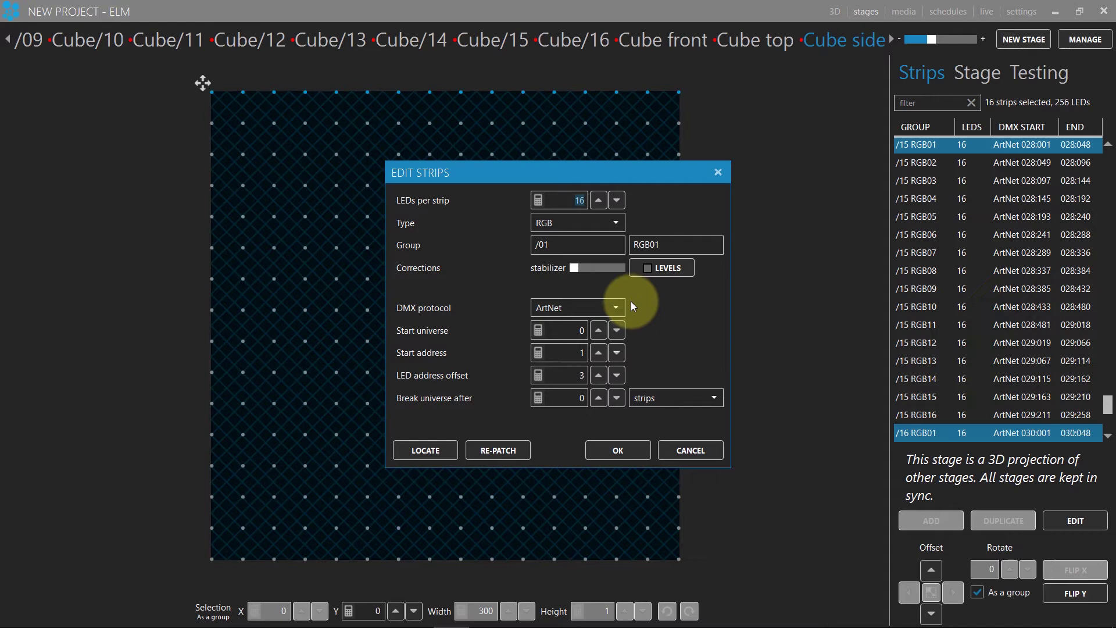
left_click(690, 450)
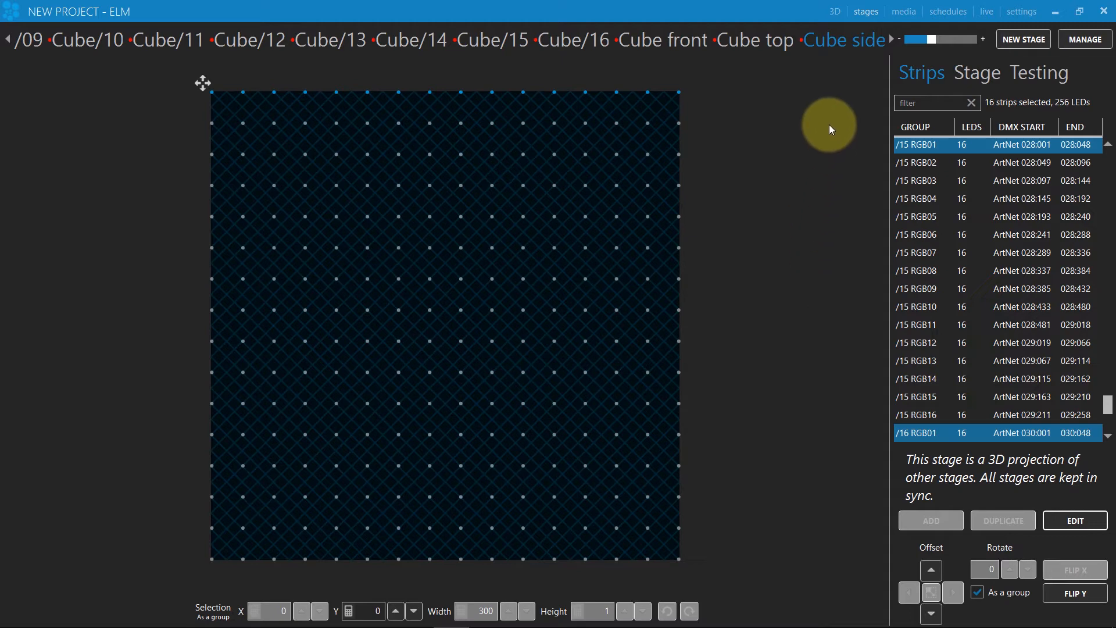
left_click(838, 12)
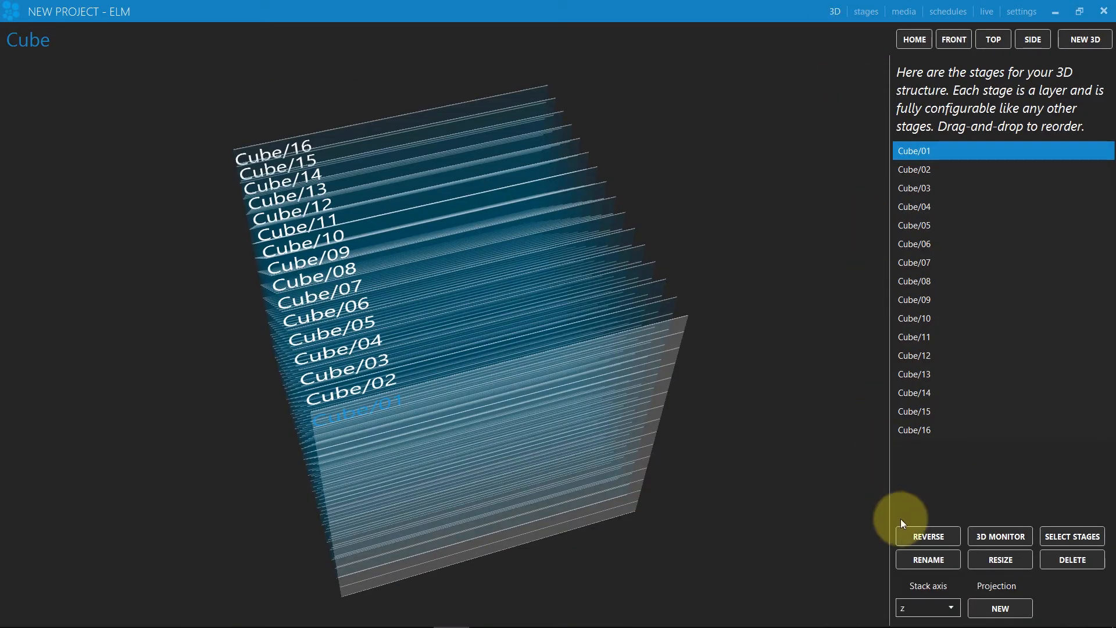
left_click(1001, 536)
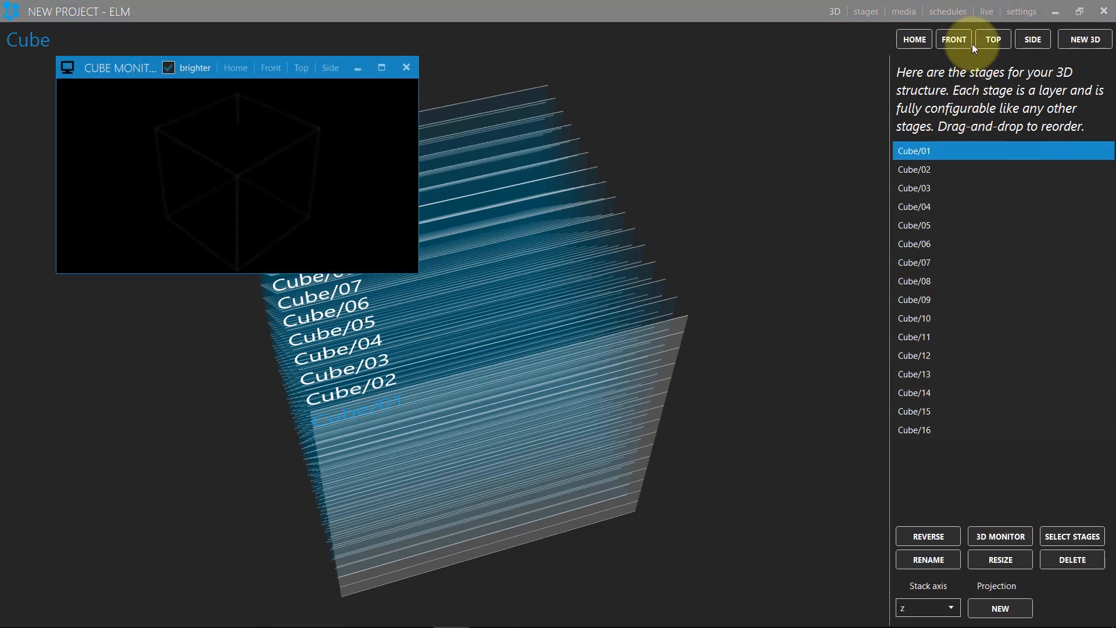
On the live page, play Static on Cube/01 and Cube/02, tinting Cube/02 orange
left_click(985, 12)
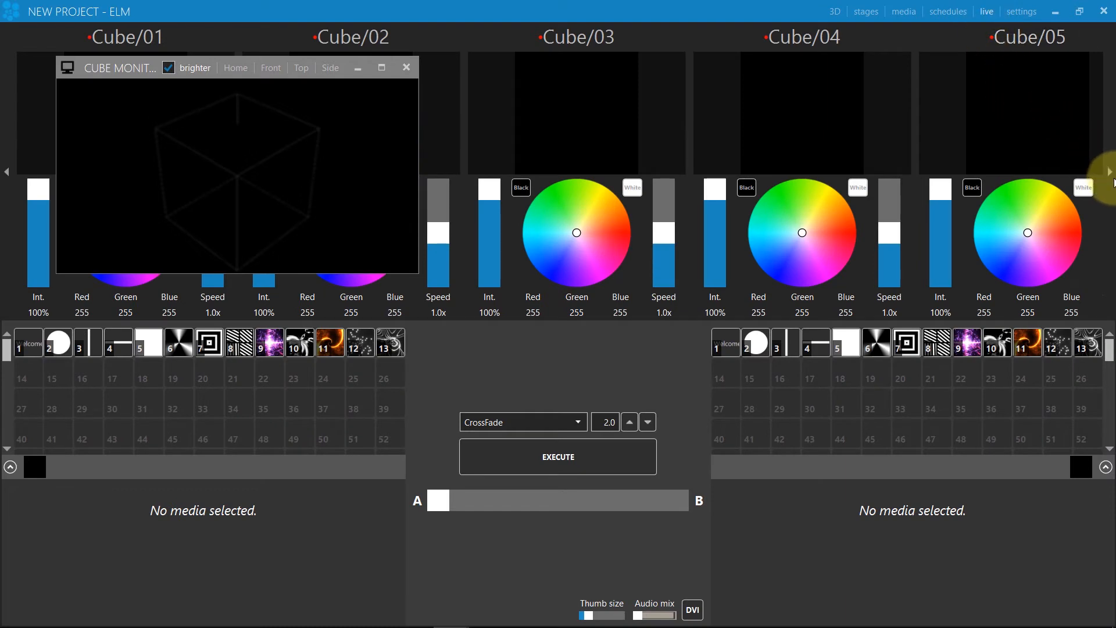
left_click_drag(109, 78, 294, 289)
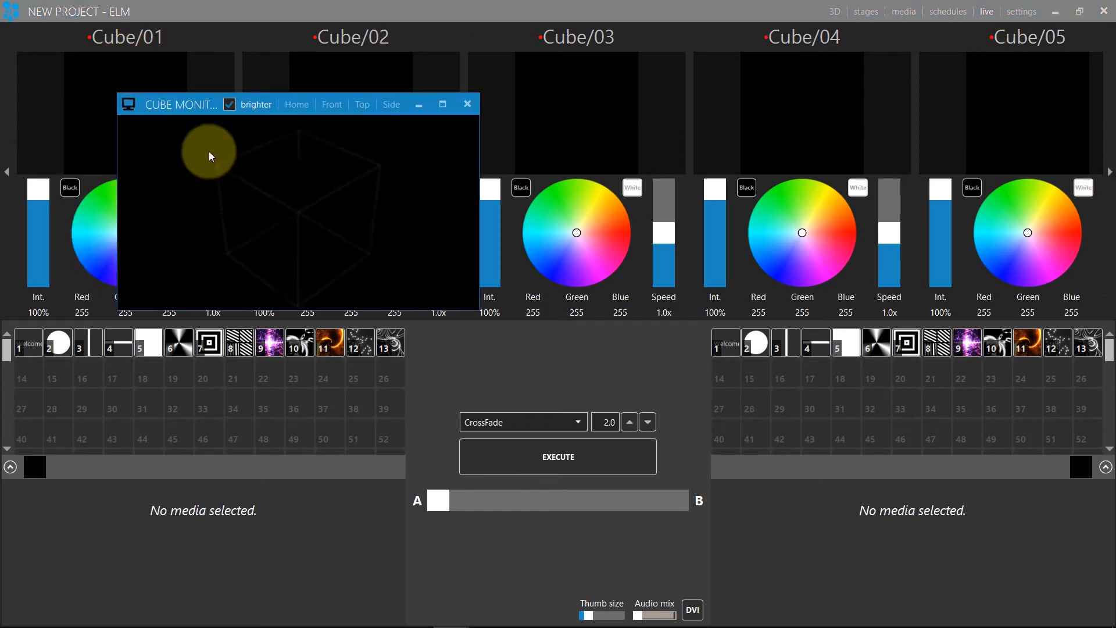
left_click(133, 101)
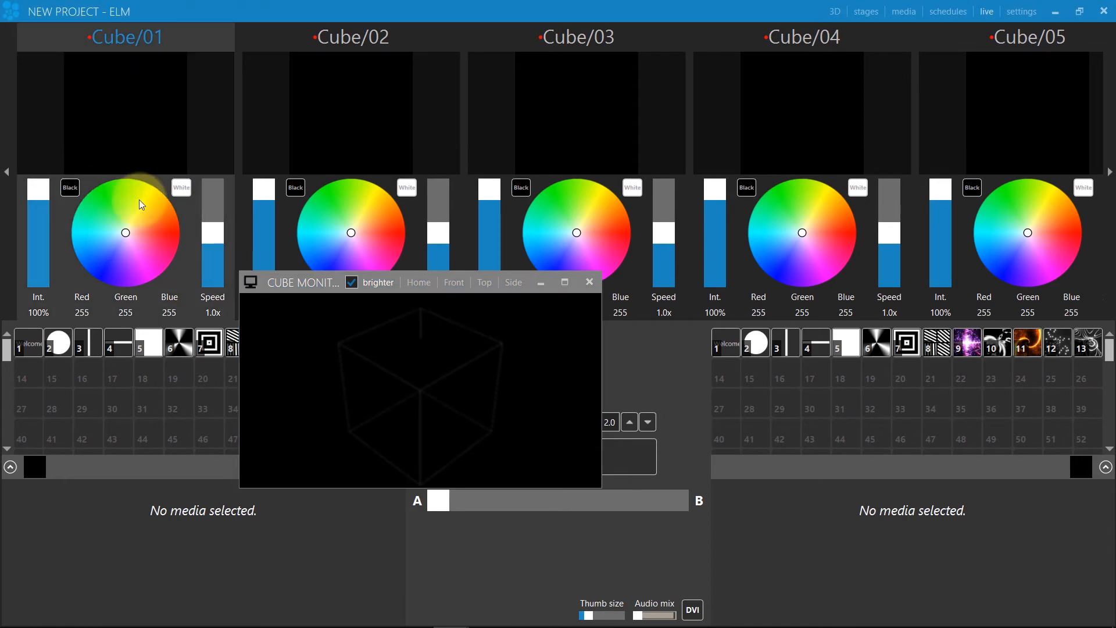
left_click(144, 343)
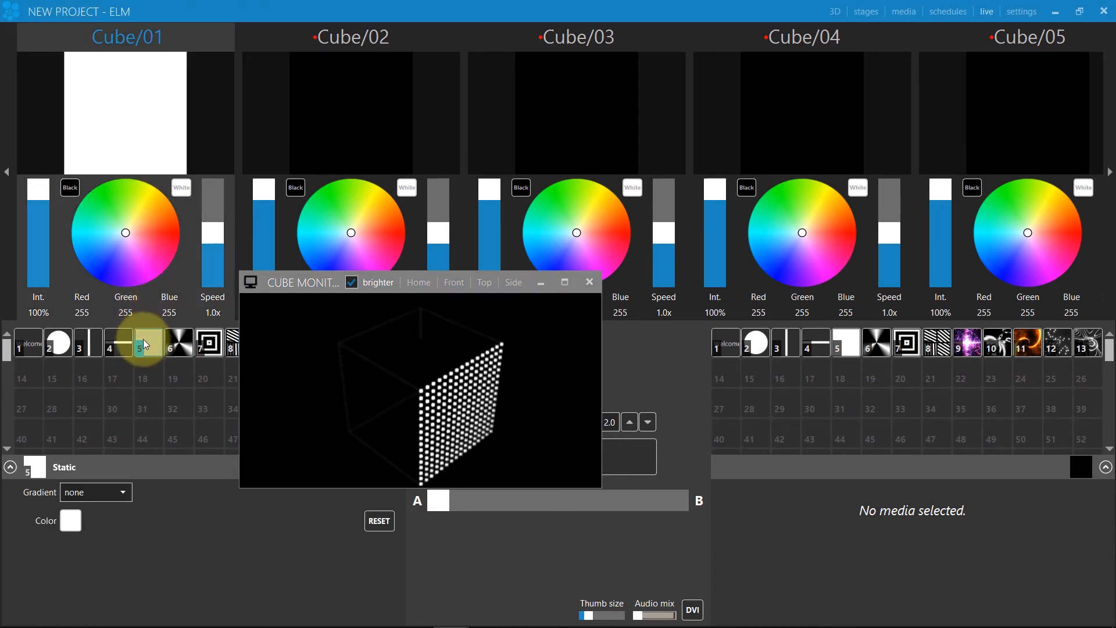
left_click(289, 121)
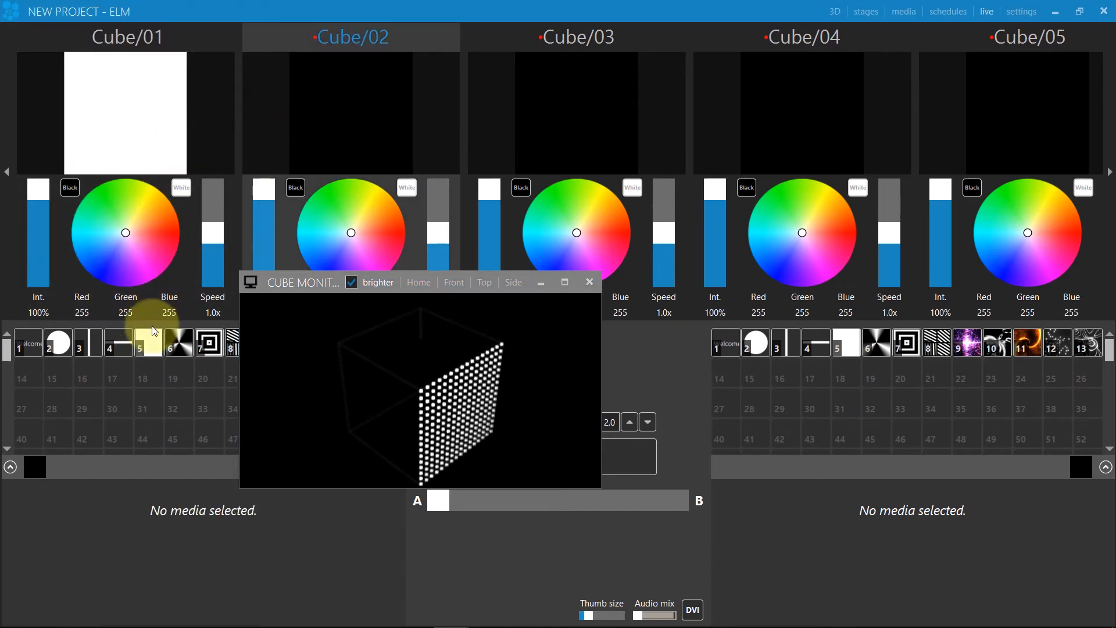
left_click(152, 341)
left_click_drag(402, 233, 399, 203)
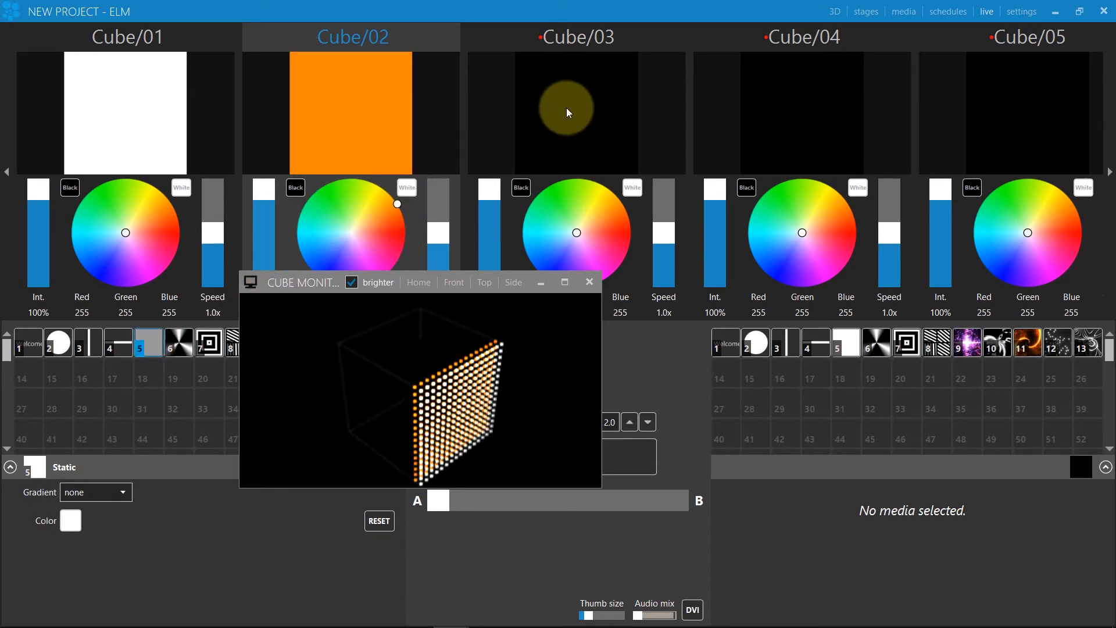
Play Radar on Cube/03, then fade Cube/01–03 down to zero intensity
left_click(552, 118)
left_click(147, 348)
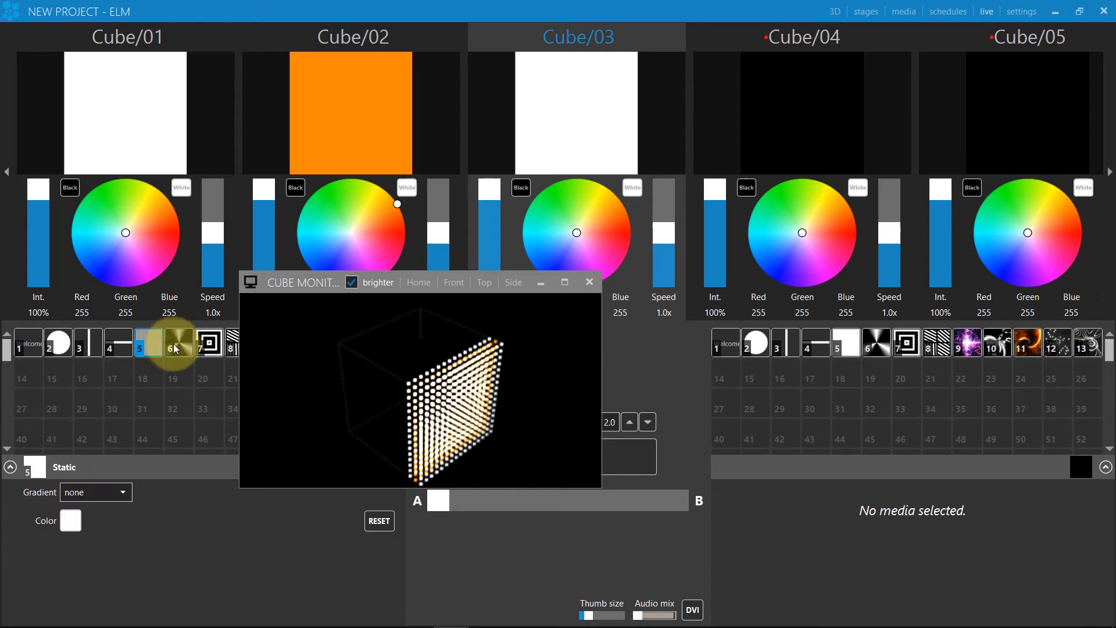
left_click(175, 343)
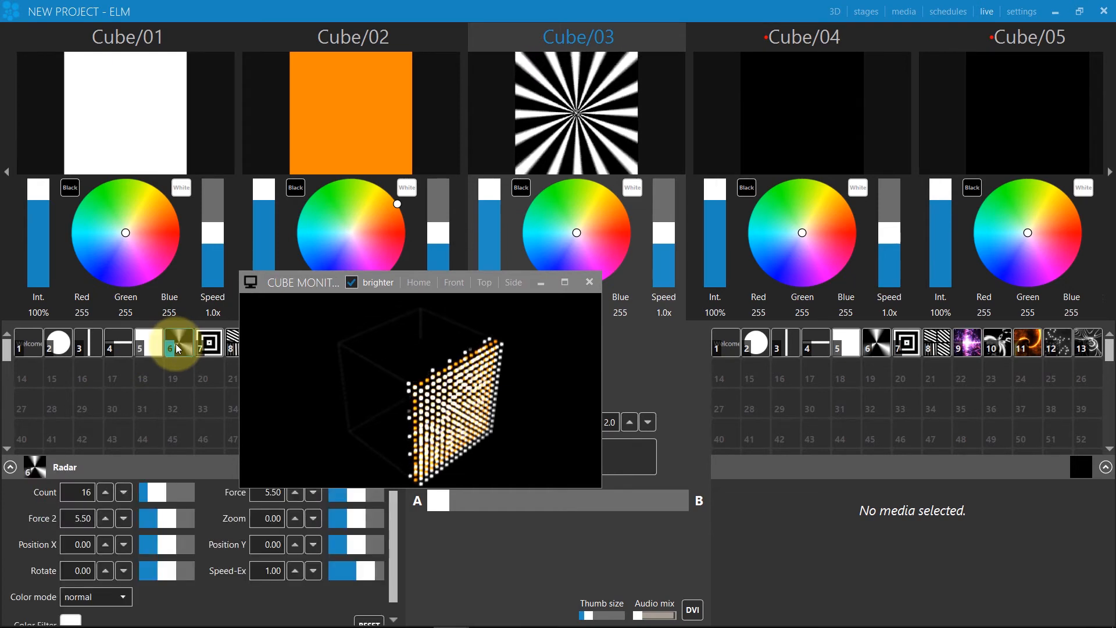
left_click(495, 192)
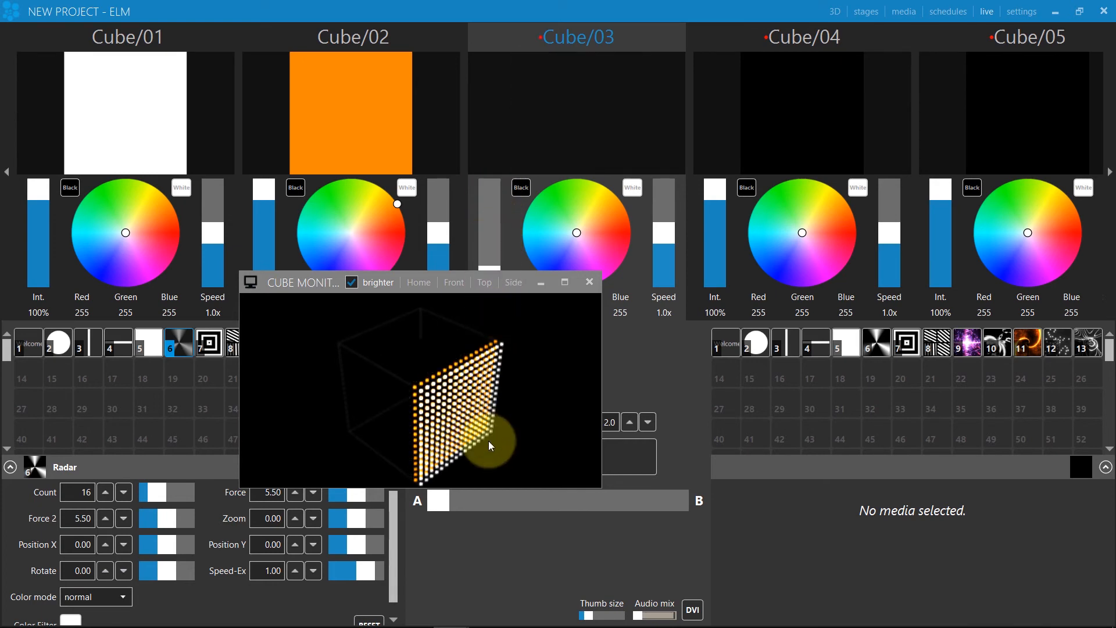
left_click_drag(262, 188, 260, 411)
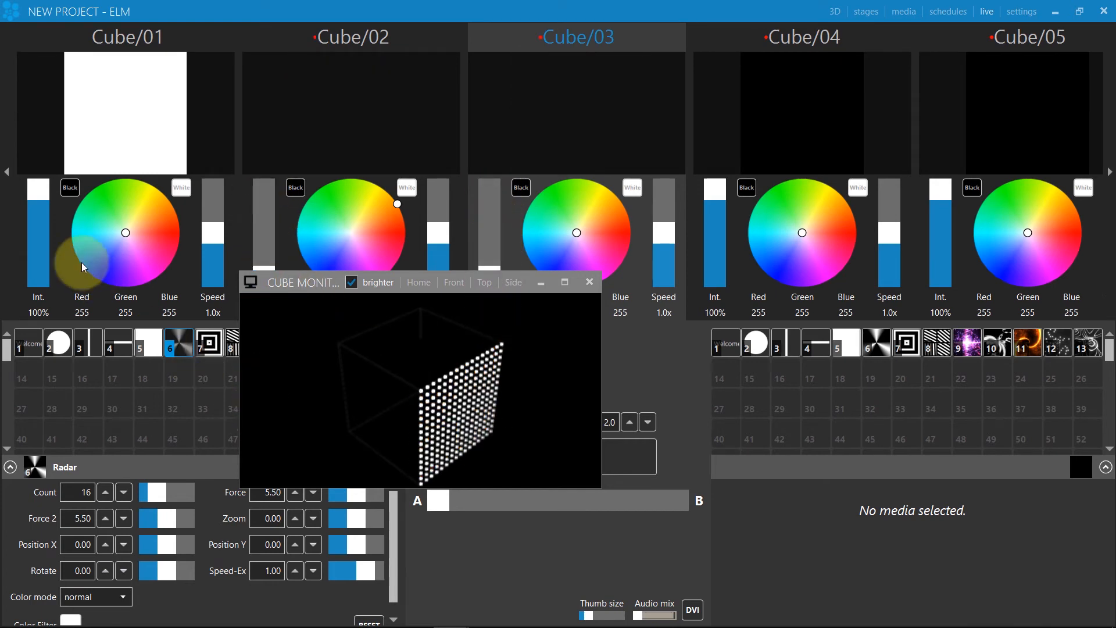
left_click_drag(45, 196, 26, 357)
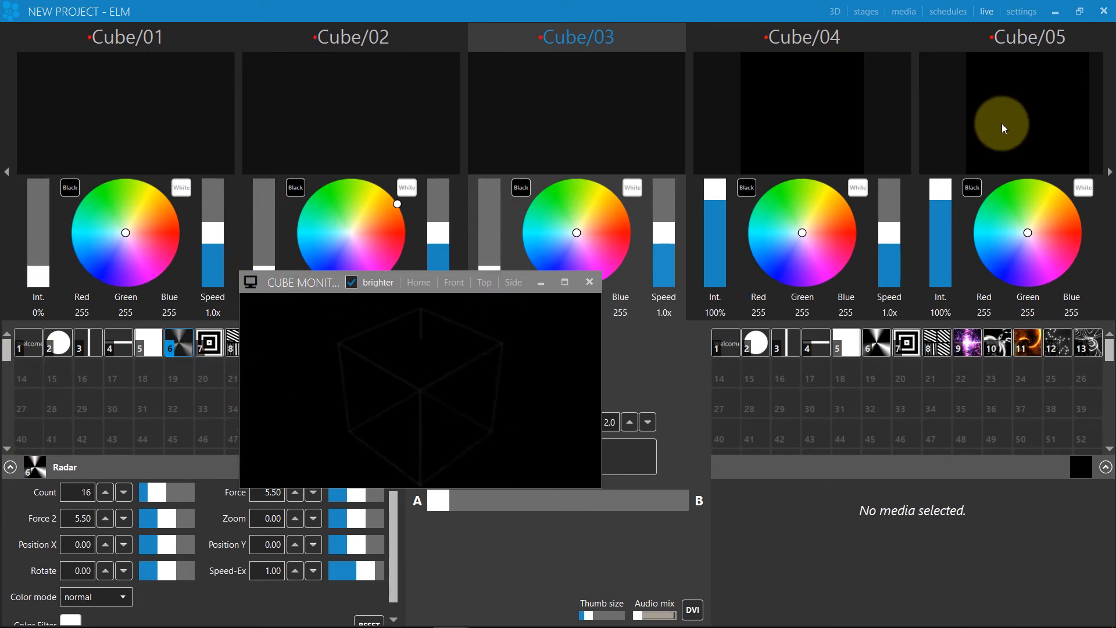
Play the Static media on the Cube front projection stage
left_click(1110, 171)
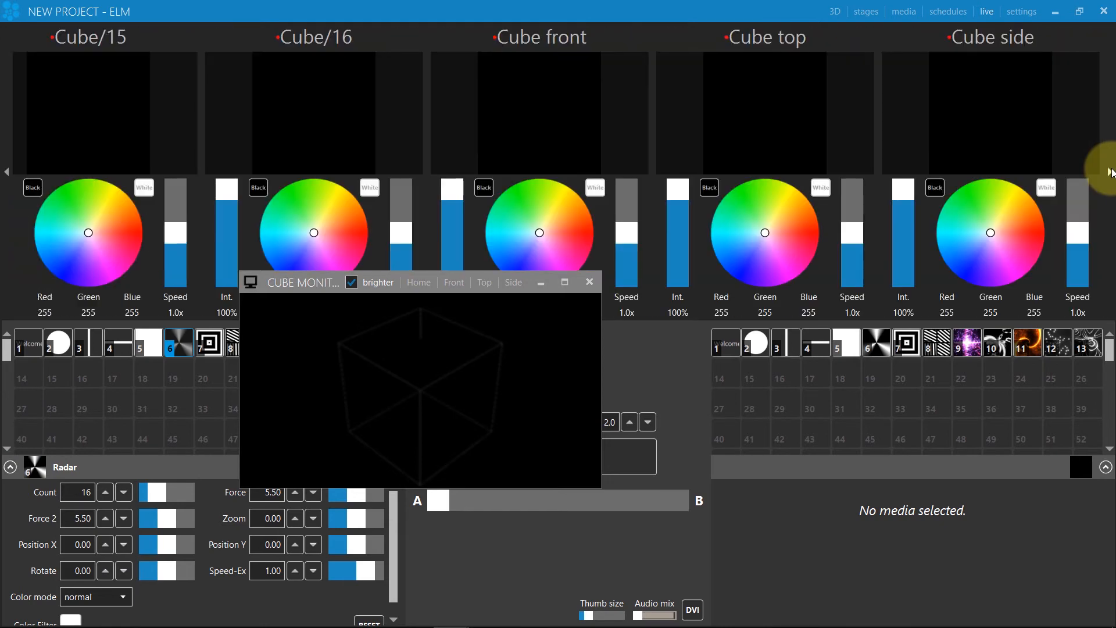
left_click(575, 113)
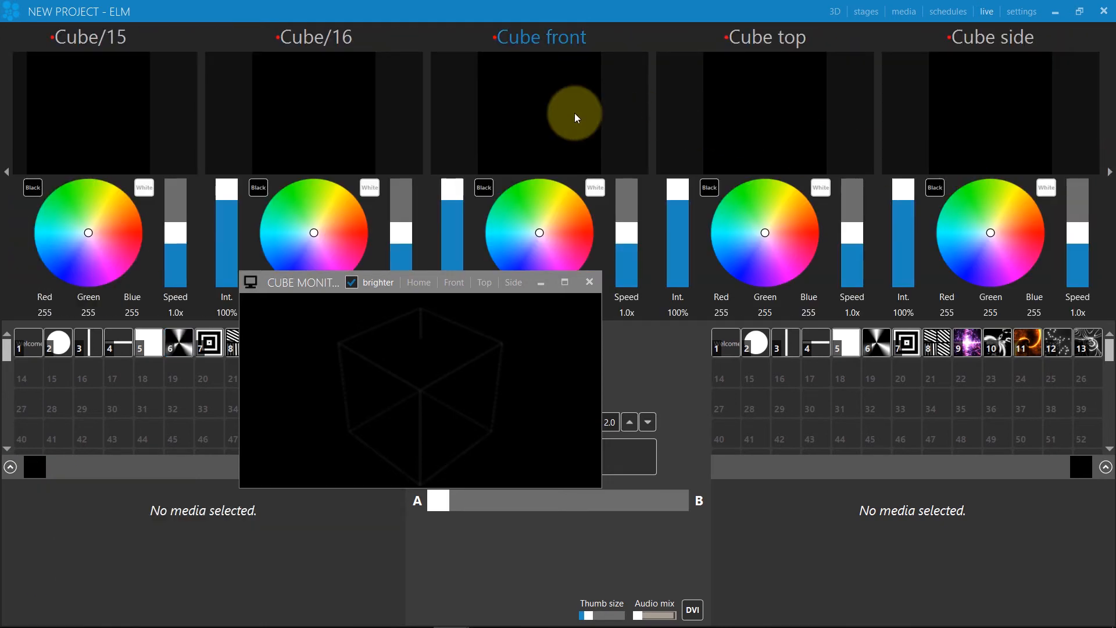
left_click(142, 339)
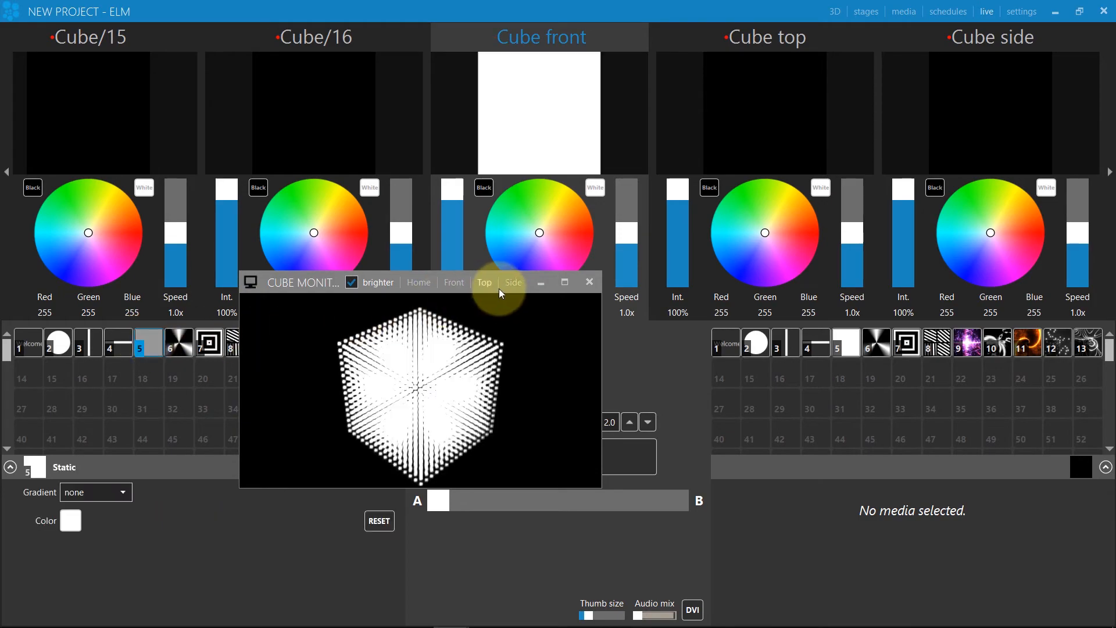
Inspect the lit cube in the maximised monitor, then switch Cube front to Square scroll
left_click(564, 284)
mouse_move(558, 280)
left_mouse_down()
mouse_move(396, 390)
mouse_move(534, 321)
left_mouse_up()
scroll(535, 321, "up", 5)
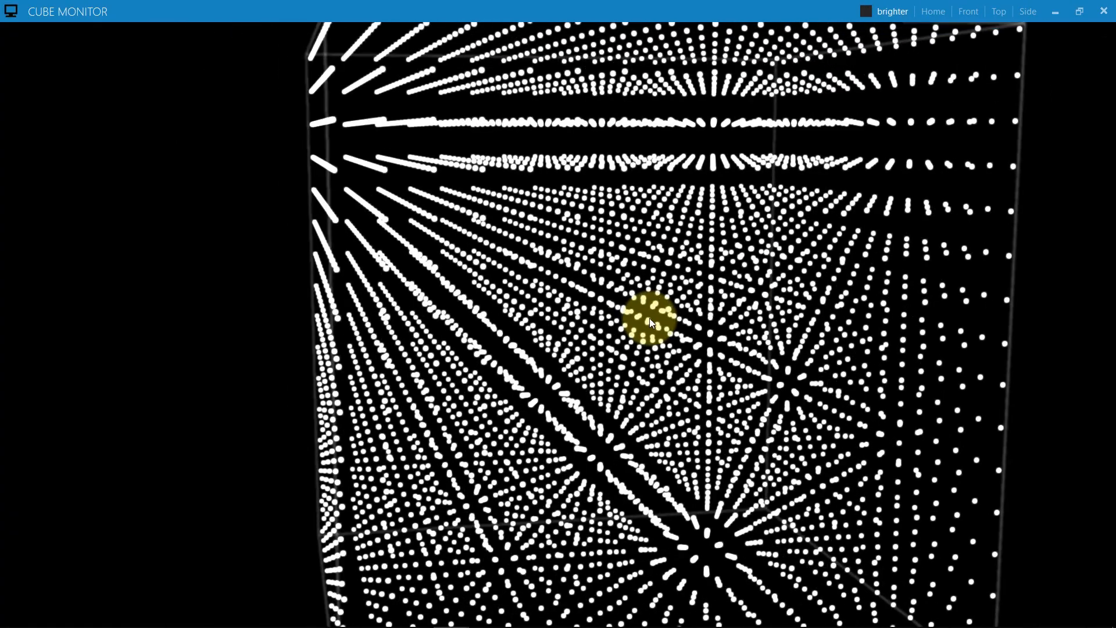
scroll(650, 319, "down", 5)
scroll(650, 319, "down", 3)
double_click(651, 319)
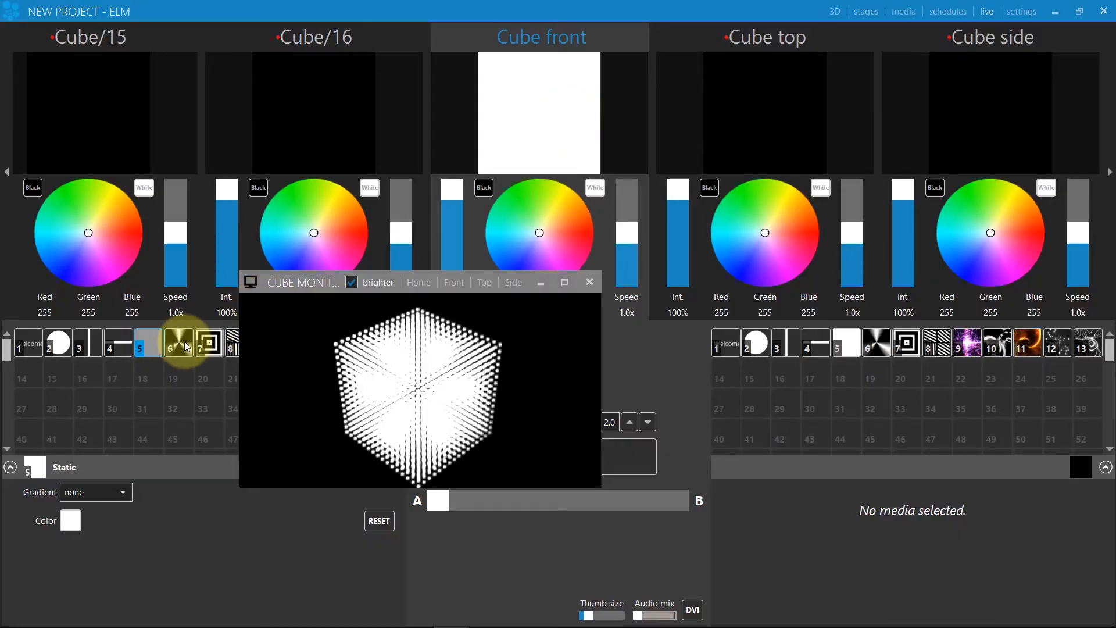
left_click(203, 342)
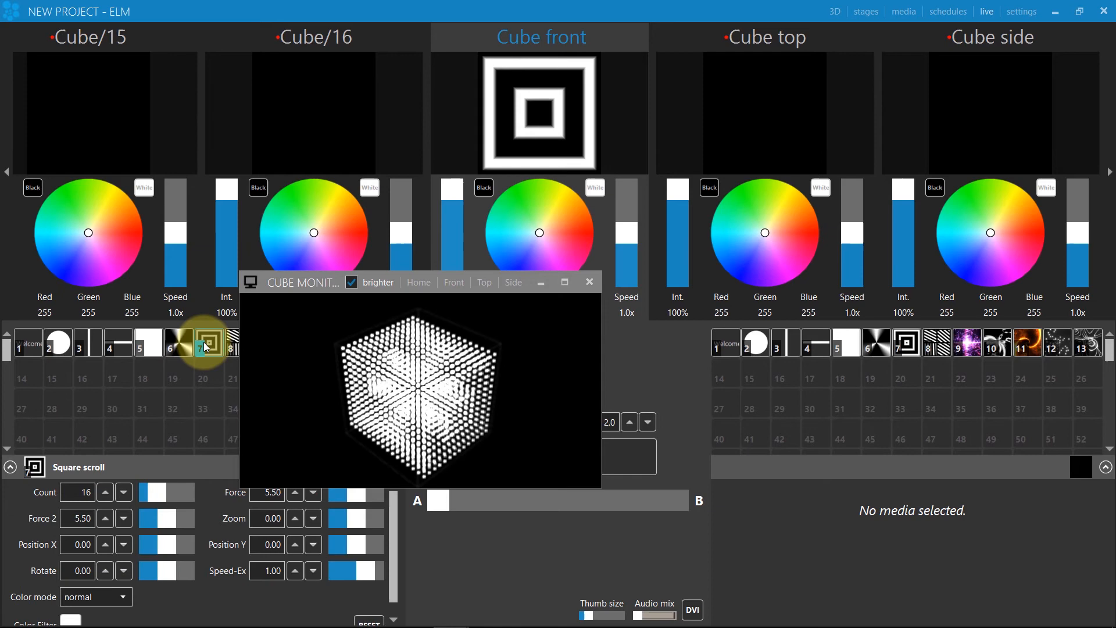
Switch Cube front to the Horizontal swing media and select the Cube top stage
mouse_move(384, 384)
left_mouse_down()
mouse_move(359, 366)
mouse_move(377, 378)
left_mouse_up()
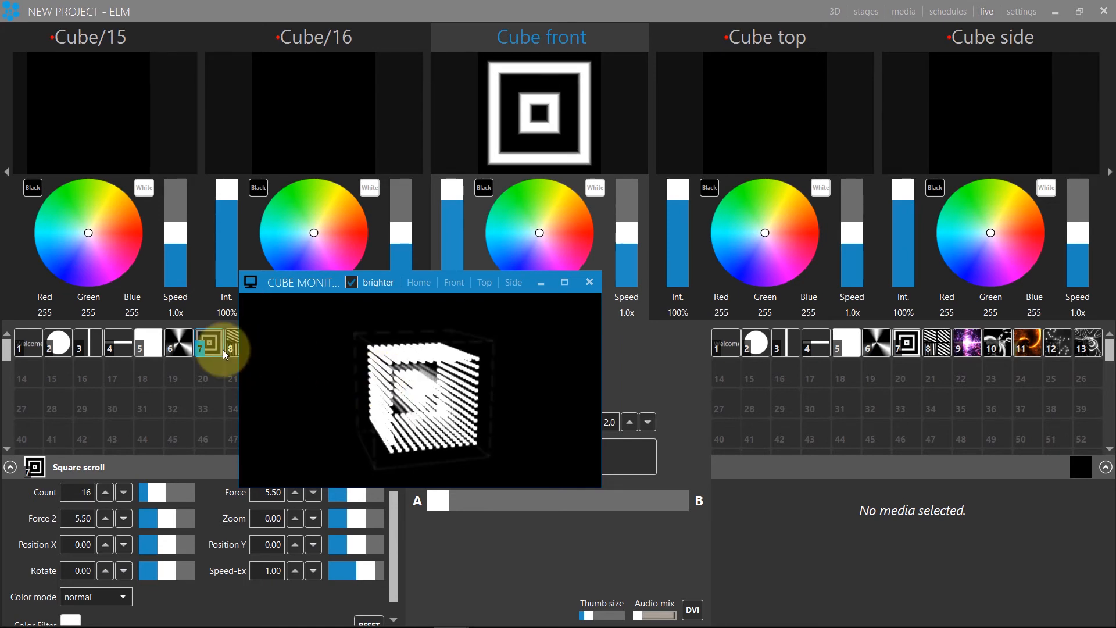
left_click(80, 343)
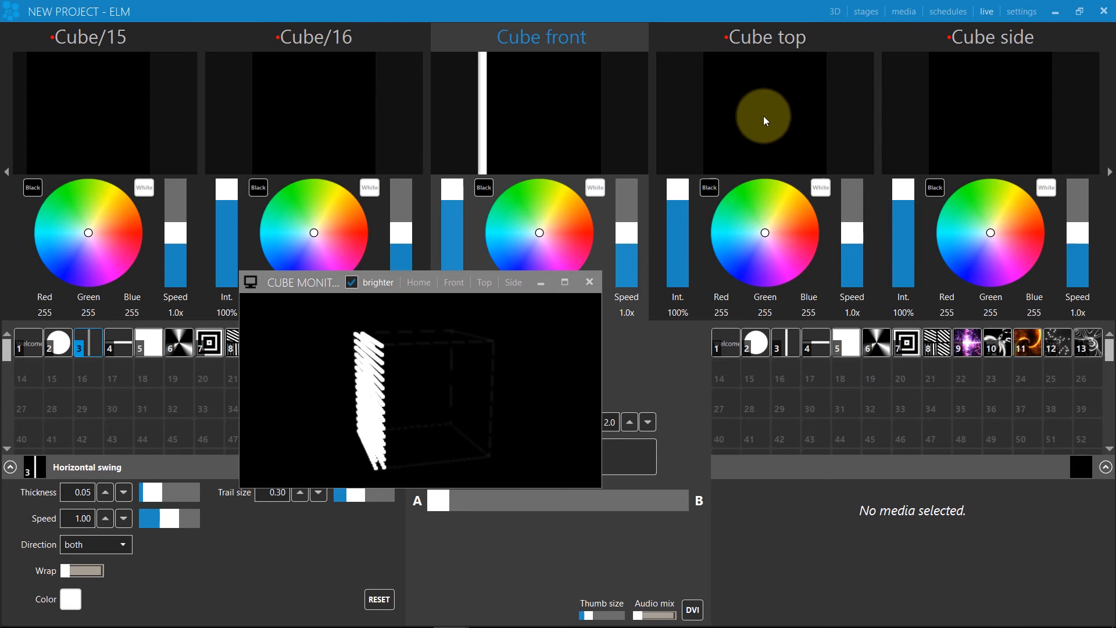
left_click(763, 116)
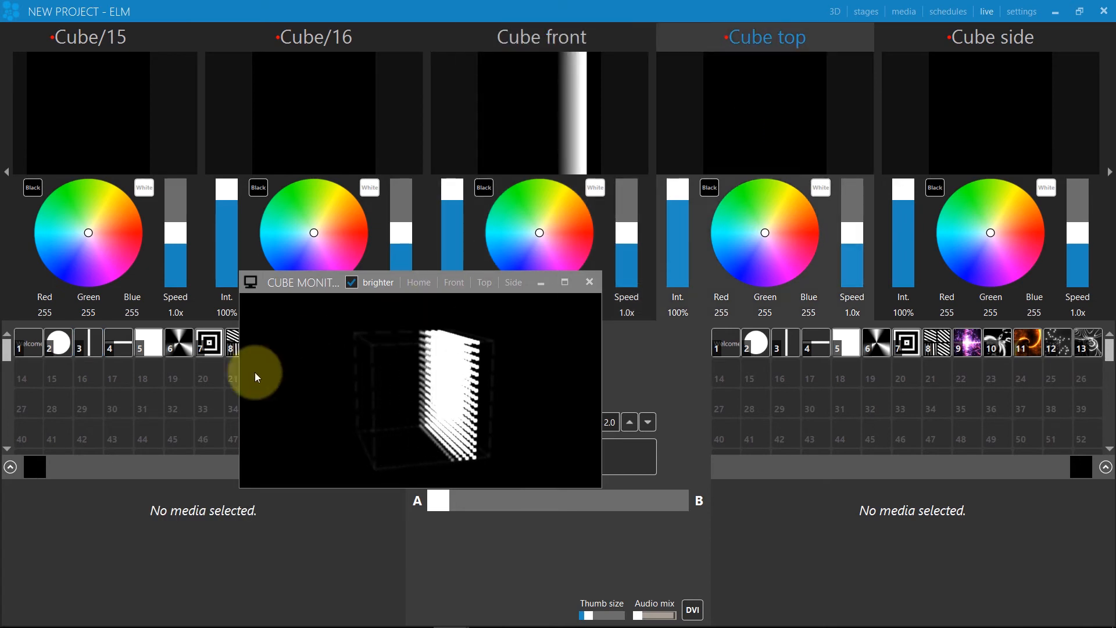
Play Vertical swing (slot 4) on Cube top and tint its output red
left_click(122, 343)
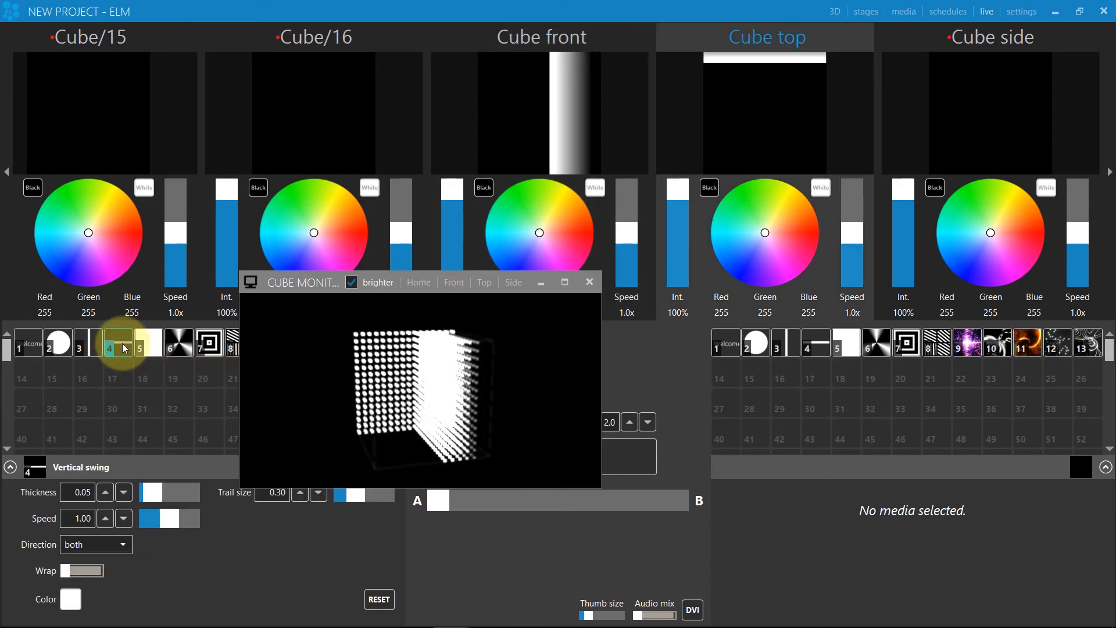
left_click(818, 235)
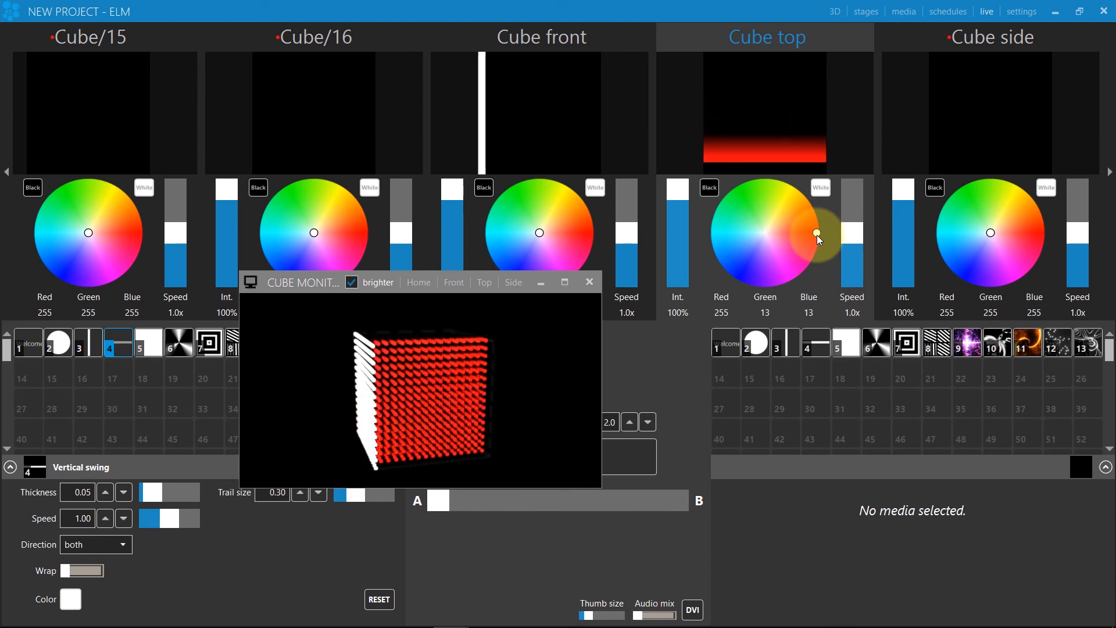
left_click_drag(478, 376, 448, 378)
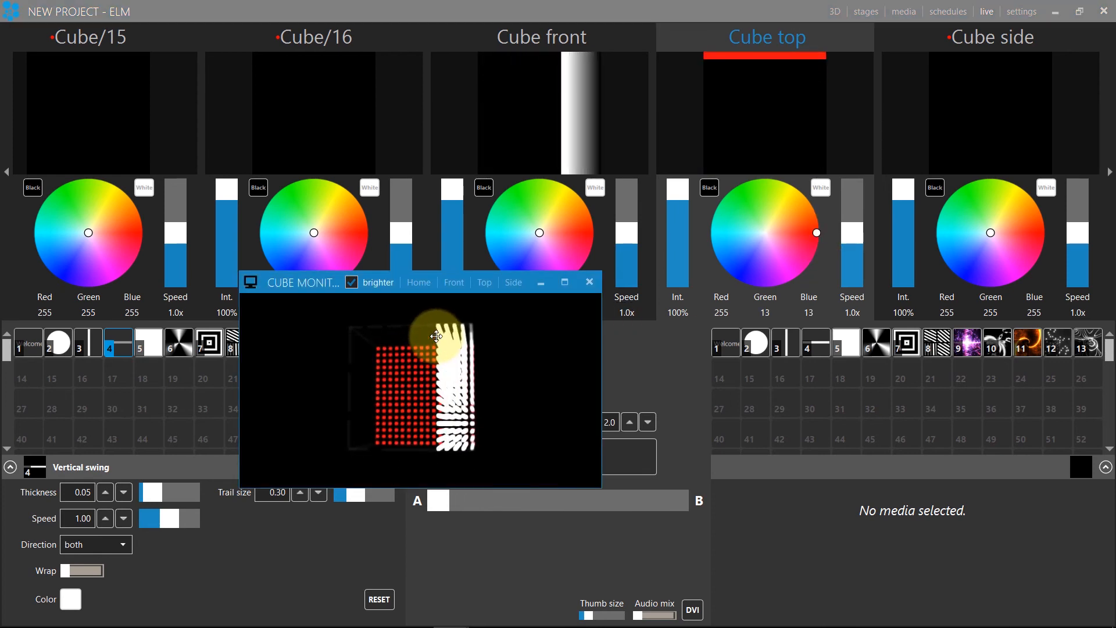
left_click_drag(447, 378, 488, 389)
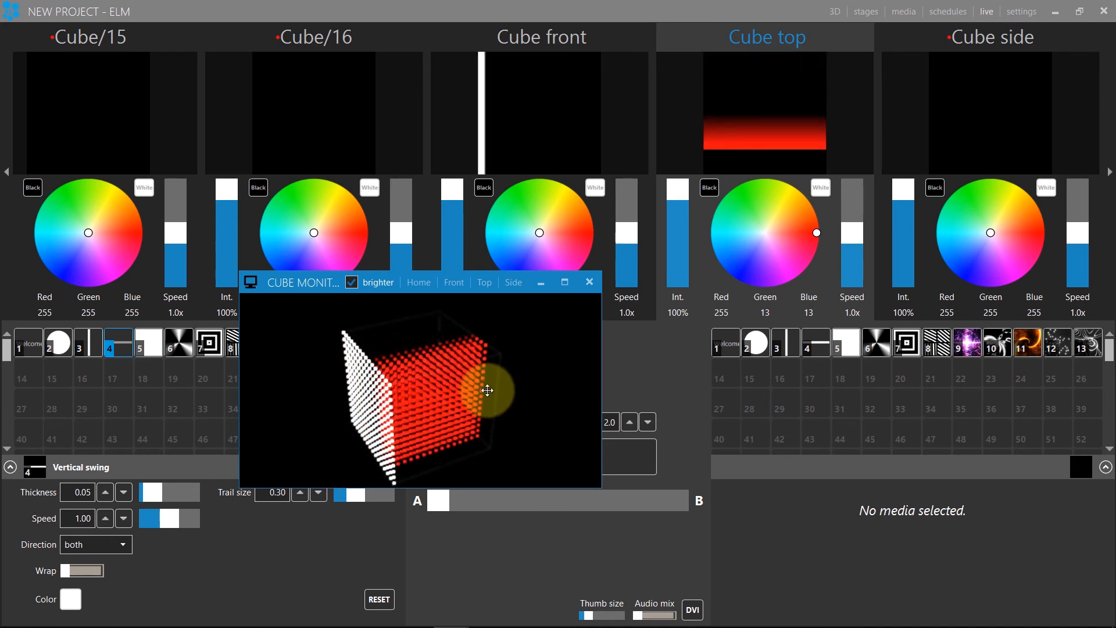
On the Cube side stage, play Square scroll (slot 7) tinted pure blue
left_click(992, 129)
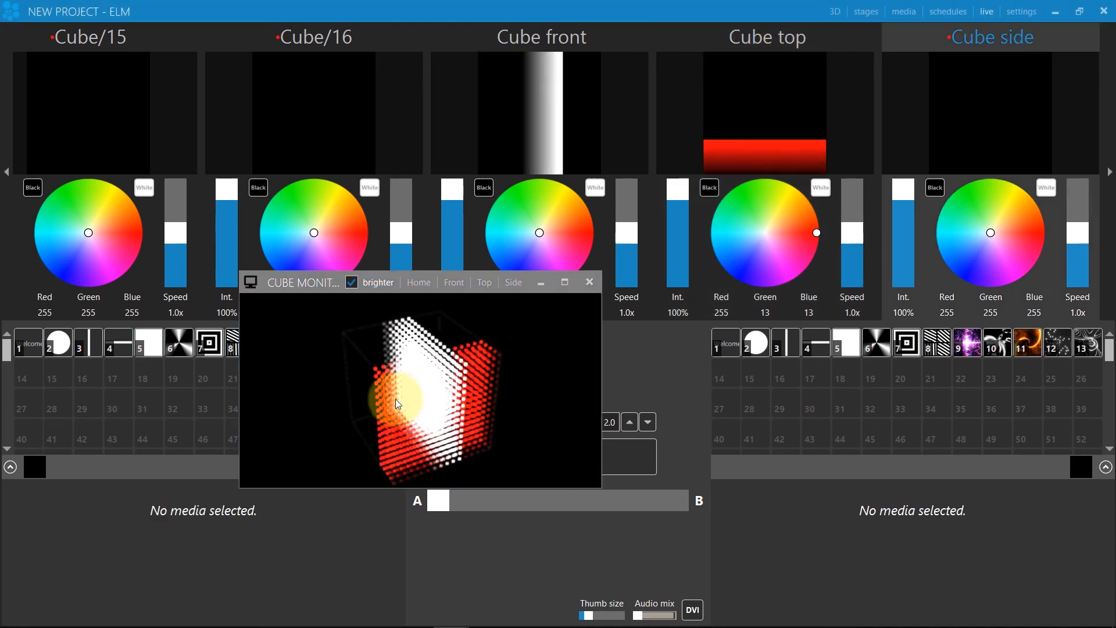
left_click(210, 344)
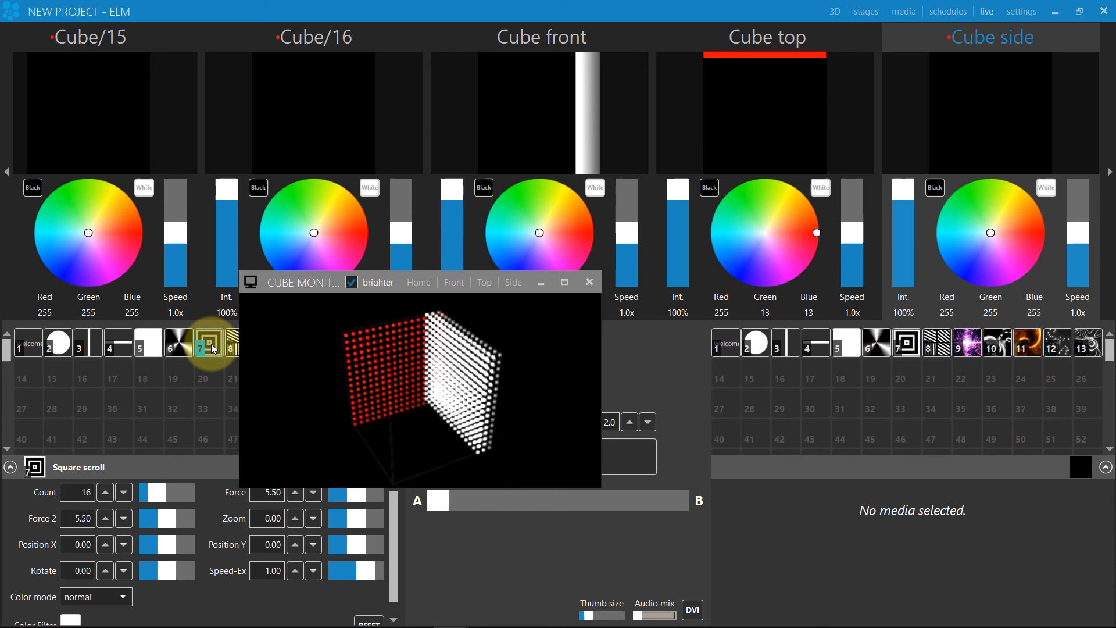
mouse_move(487, 410)
left_mouse_down()
mouse_move(328, 365)
mouse_move(424, 391)
left_mouse_up()
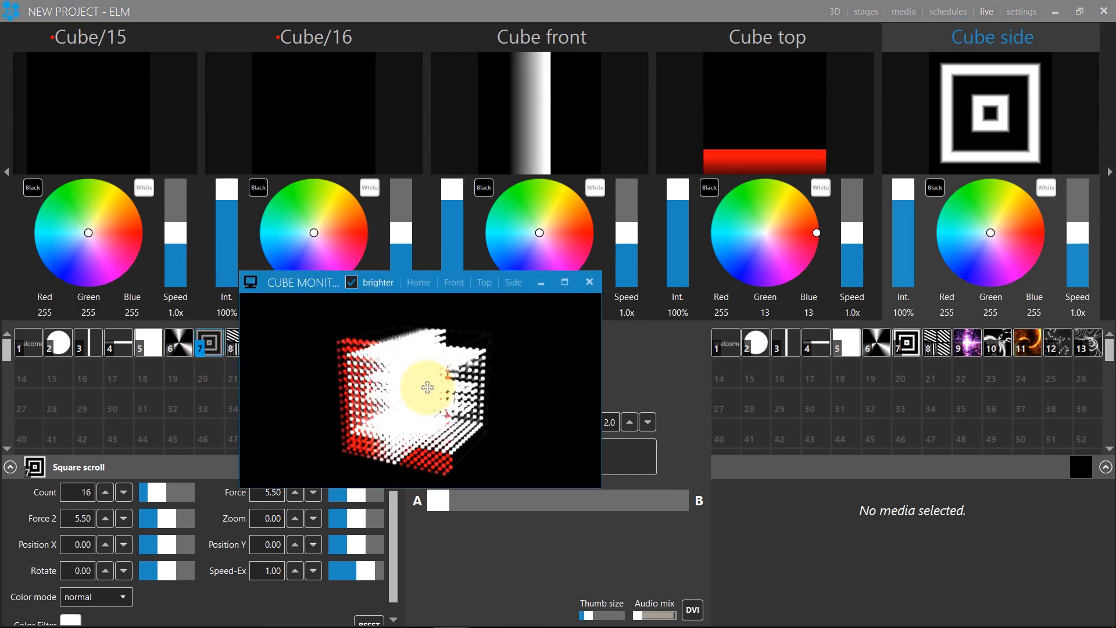
left_click(954, 273)
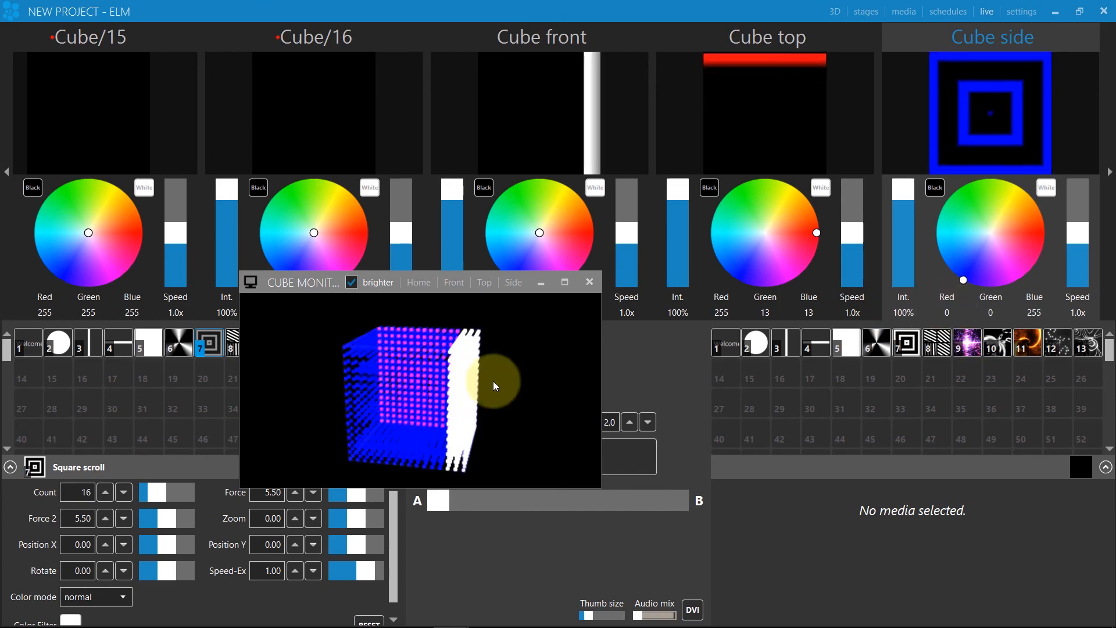